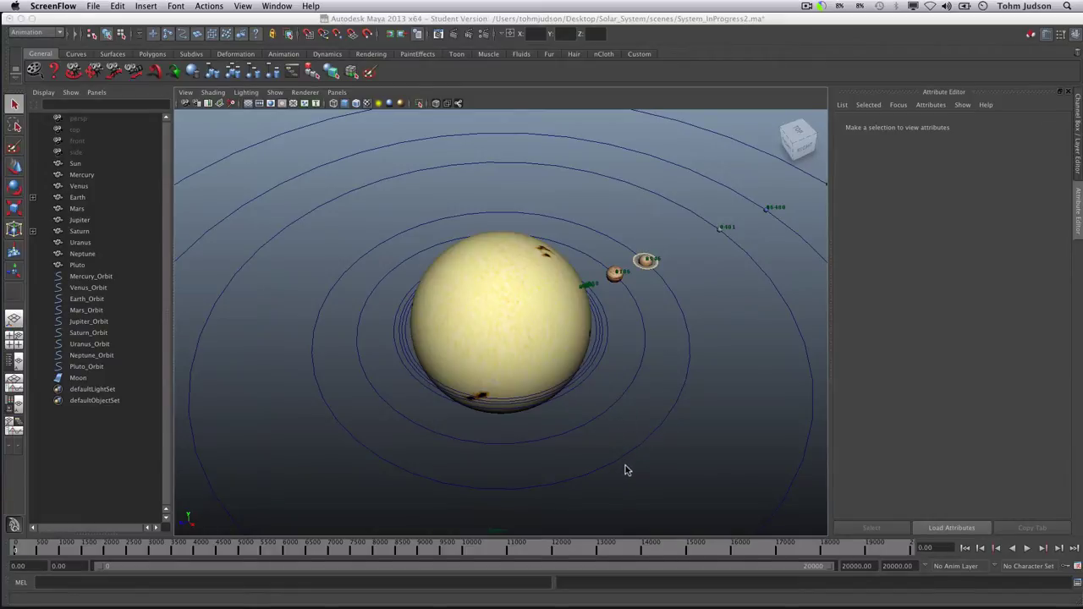
Render a test frame of the current scene and close the preview
left_click(466, 54)
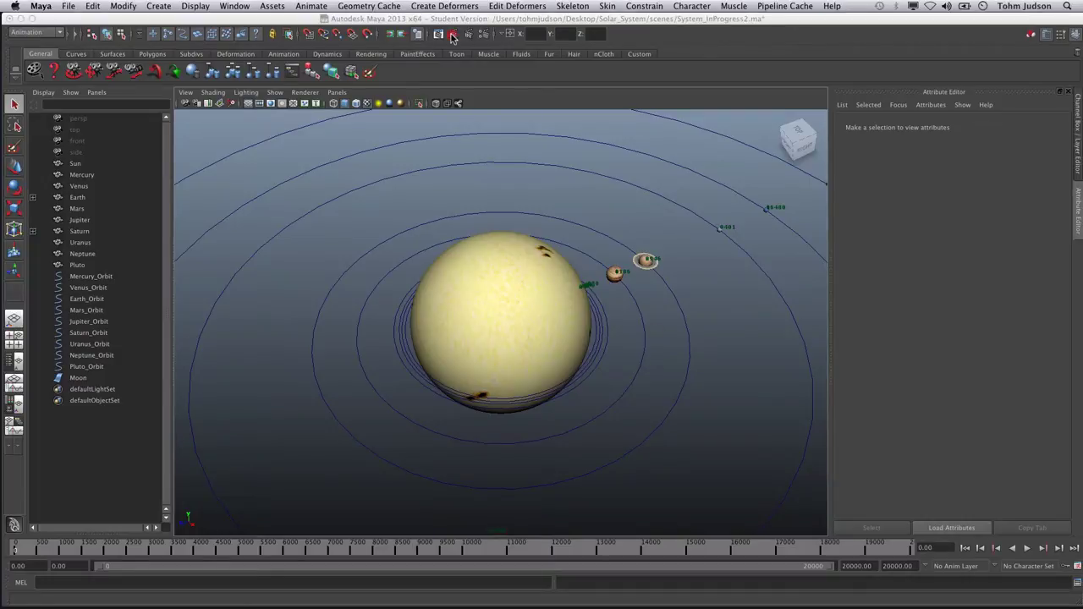
left_click(453, 34)
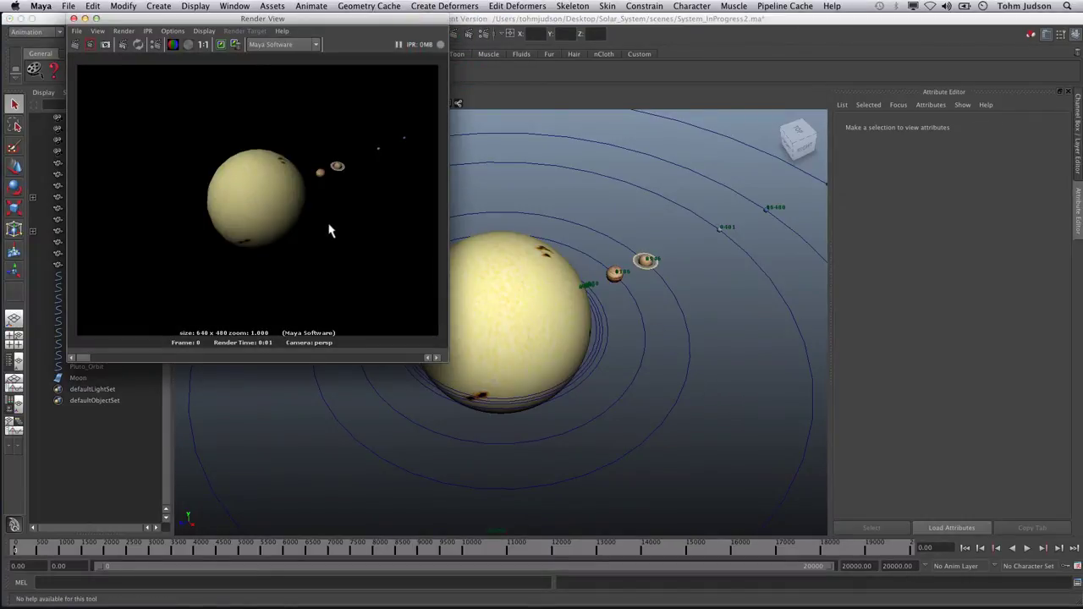
left_click(74, 18)
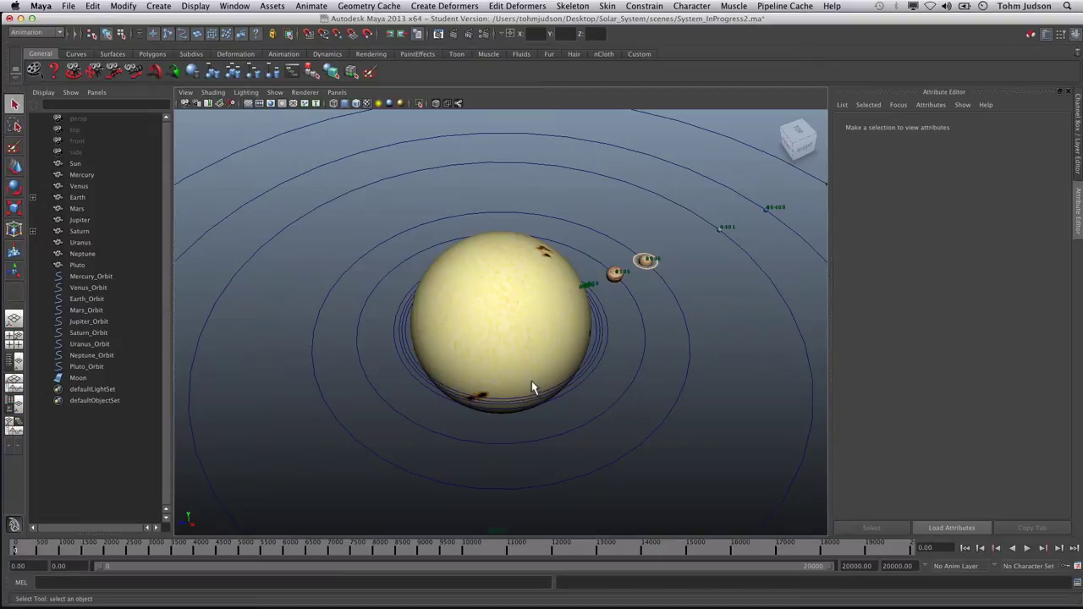
Add a point light to the scene and test-render the frame with it
left_click(161, 6)
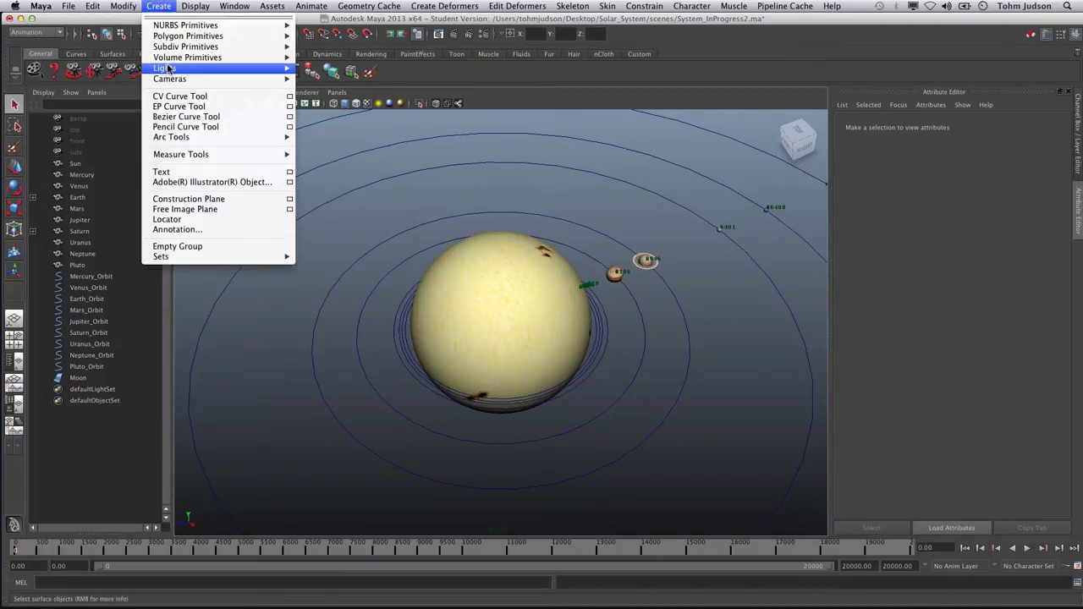
mouse_move(166, 68)
left_click(346, 94)
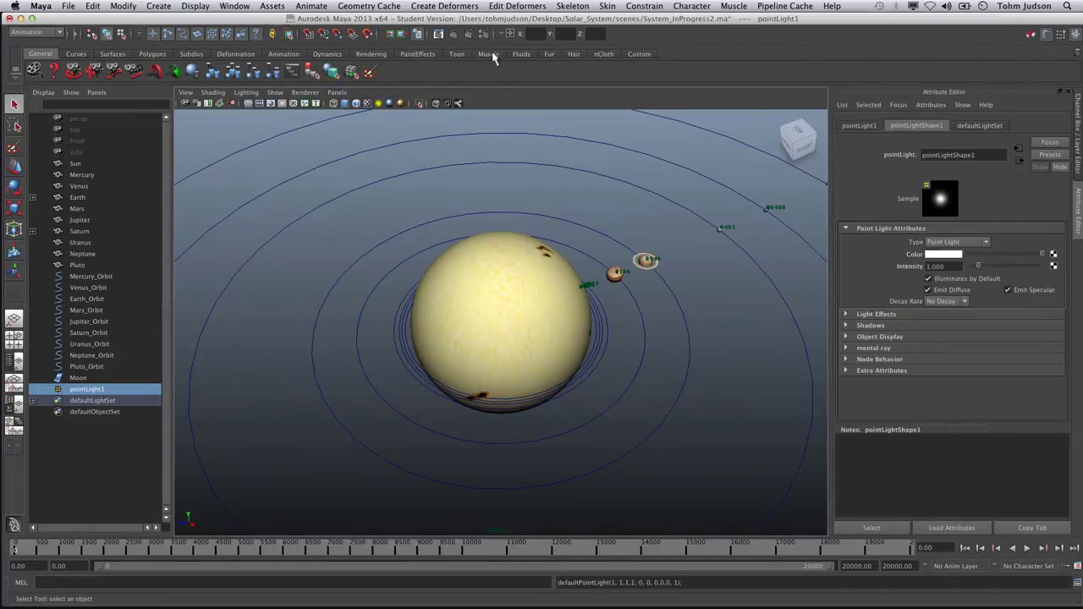
left_click(453, 34)
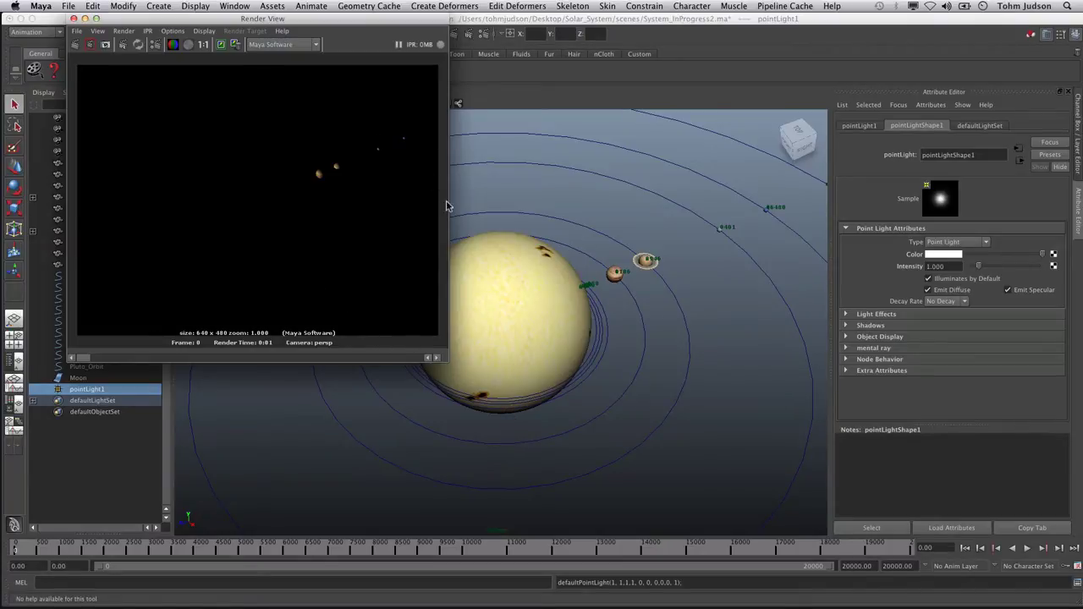
left_click(74, 18)
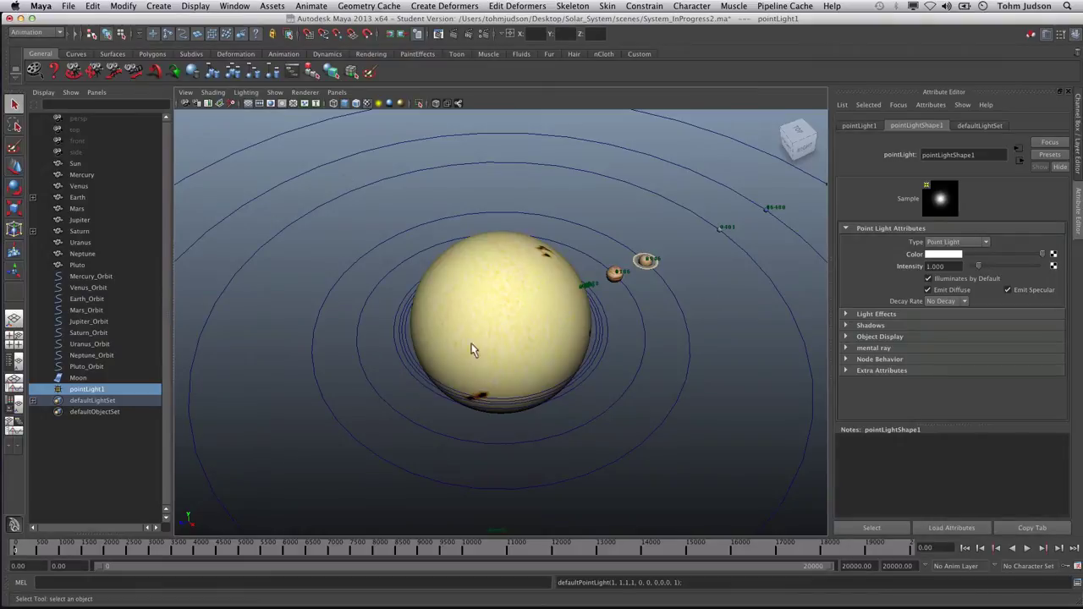
Light the viewport with all scene lights using Lighting > Use All Lights
left_click(269, 94)
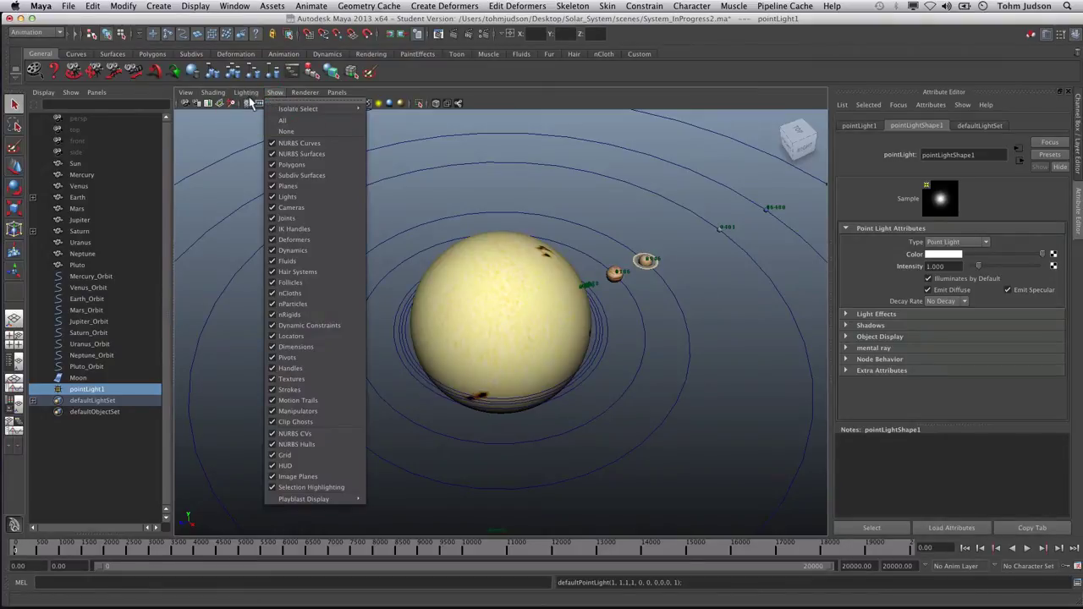
mouse_move(246, 94)
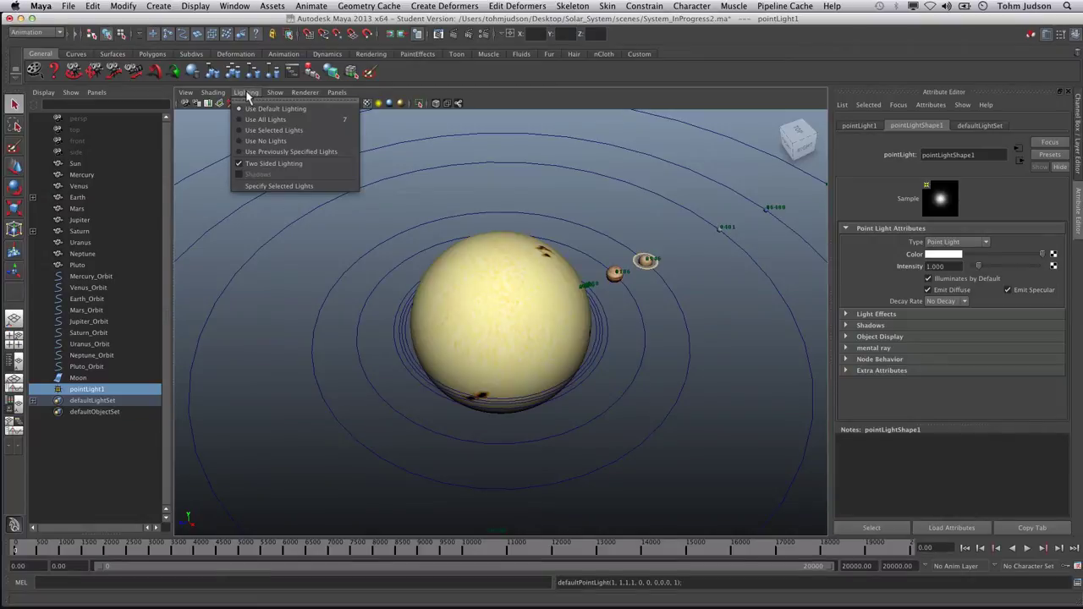
left_click(245, 119)
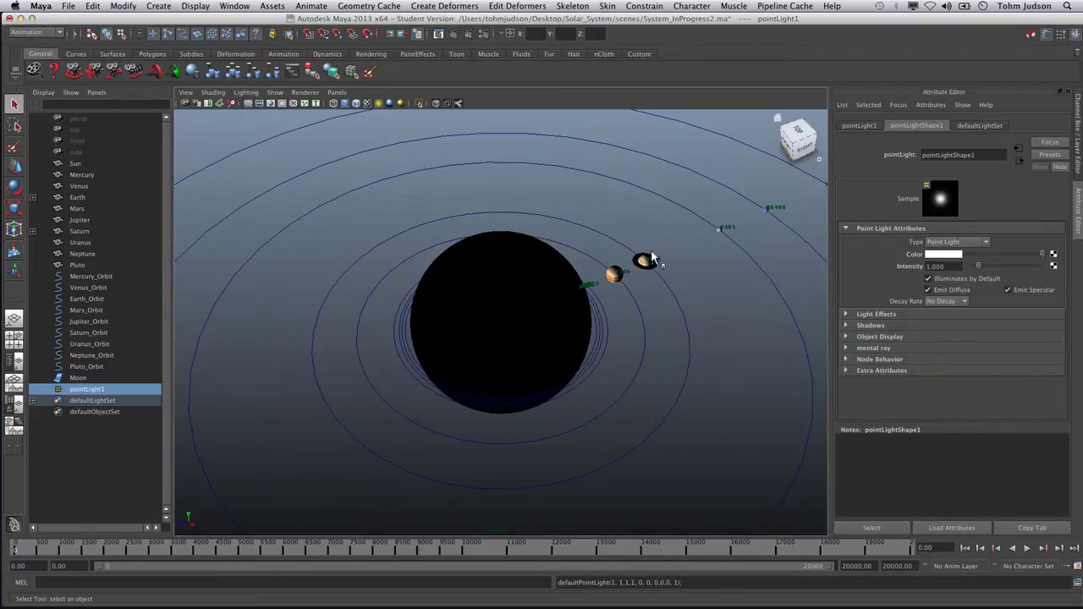
Test-render the frame with the new lighting, then play the orbit animation
left_click(445, 36)
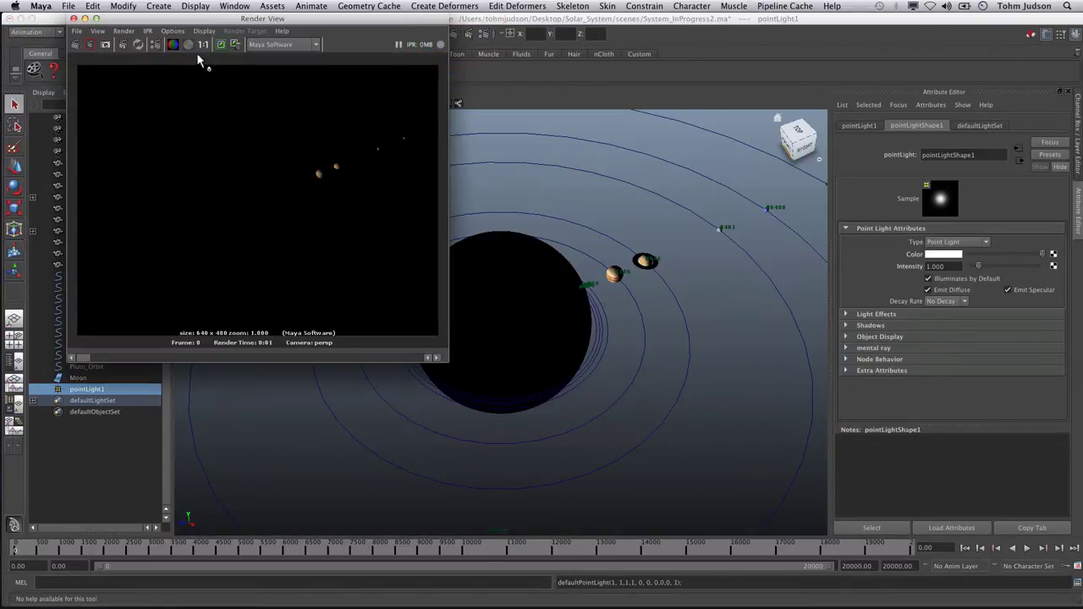
left_click(74, 18)
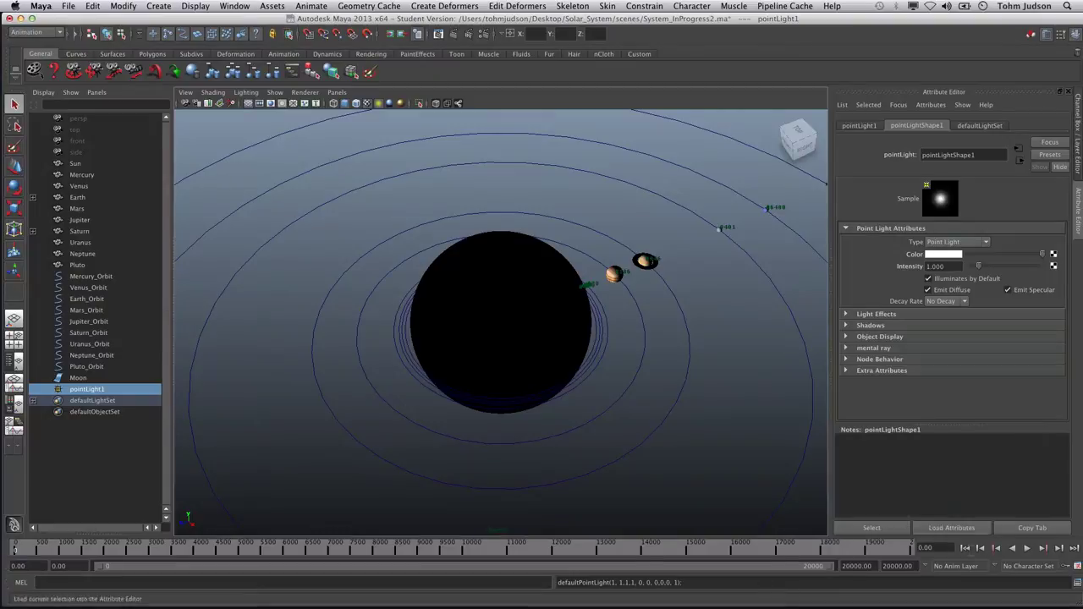
left_click(1027, 548)
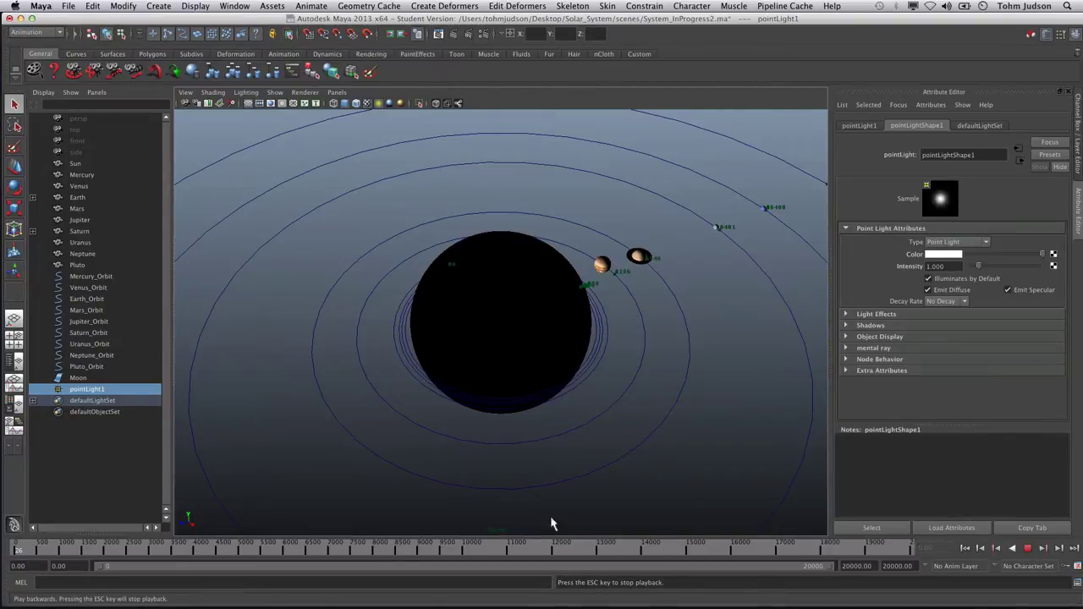
Stop the animation at frame 10300 and test-render that frame
left_click(481, 547)
left_click(1028, 548)
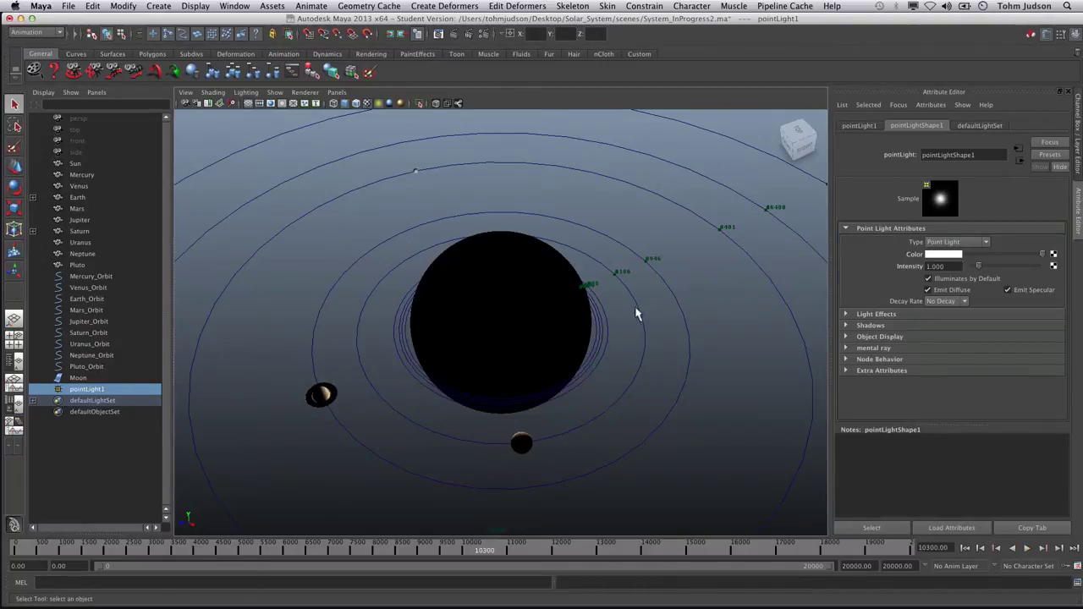
left_click(448, 34)
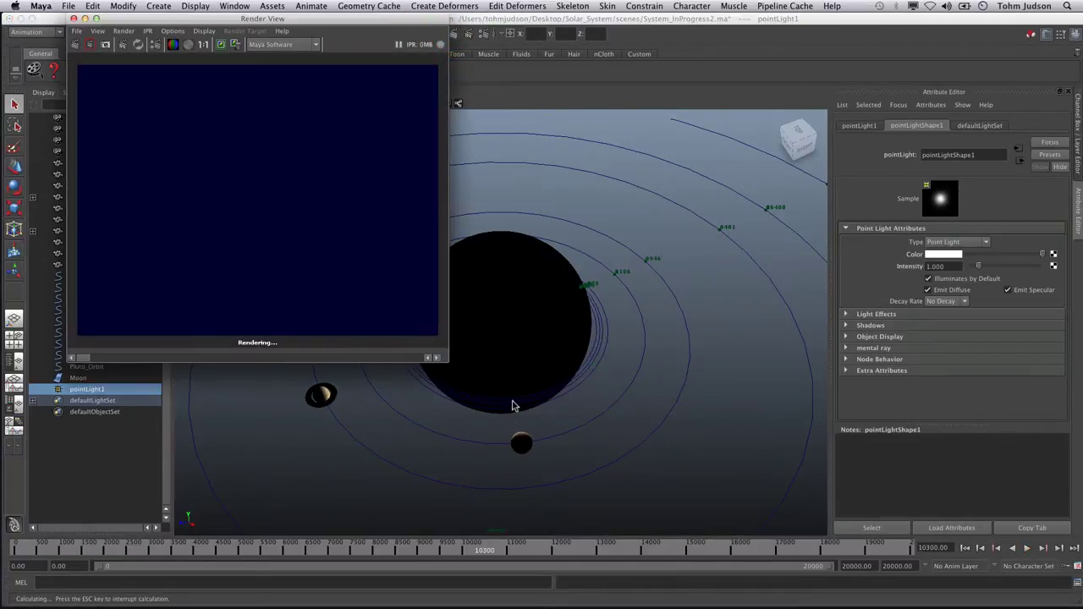
left_click(73, 18)
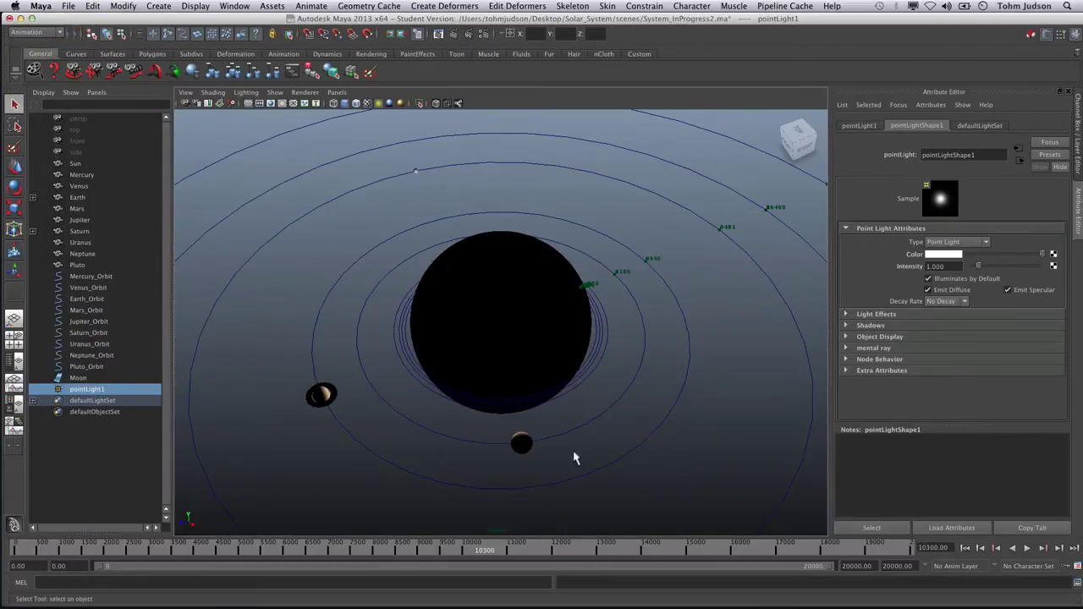
Keep the viewport lit by all scene lights and bring up Render Settings
left_click(252, 94)
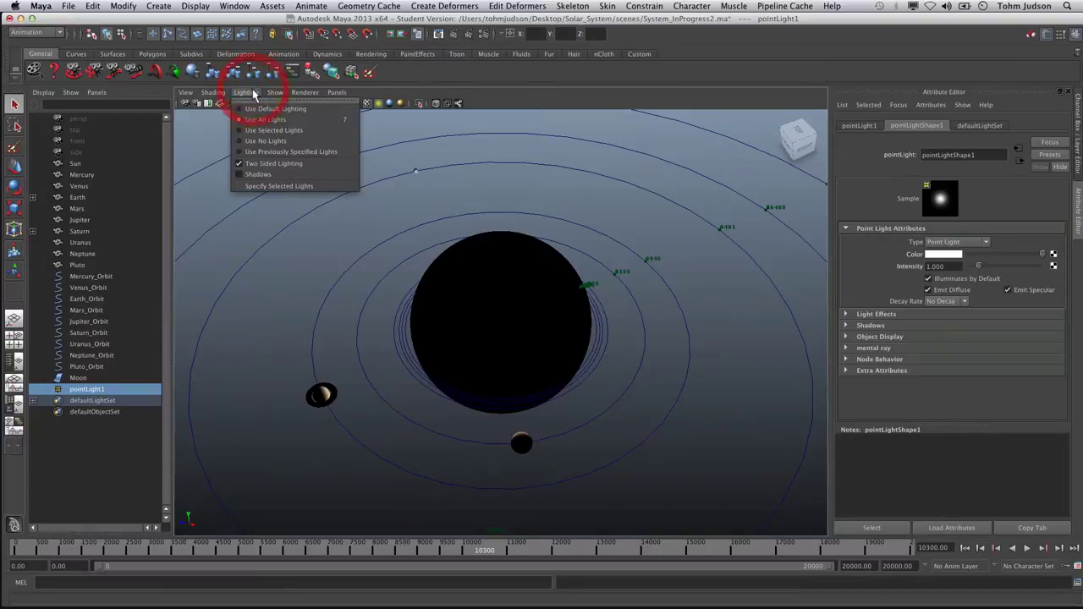
left_click(260, 121)
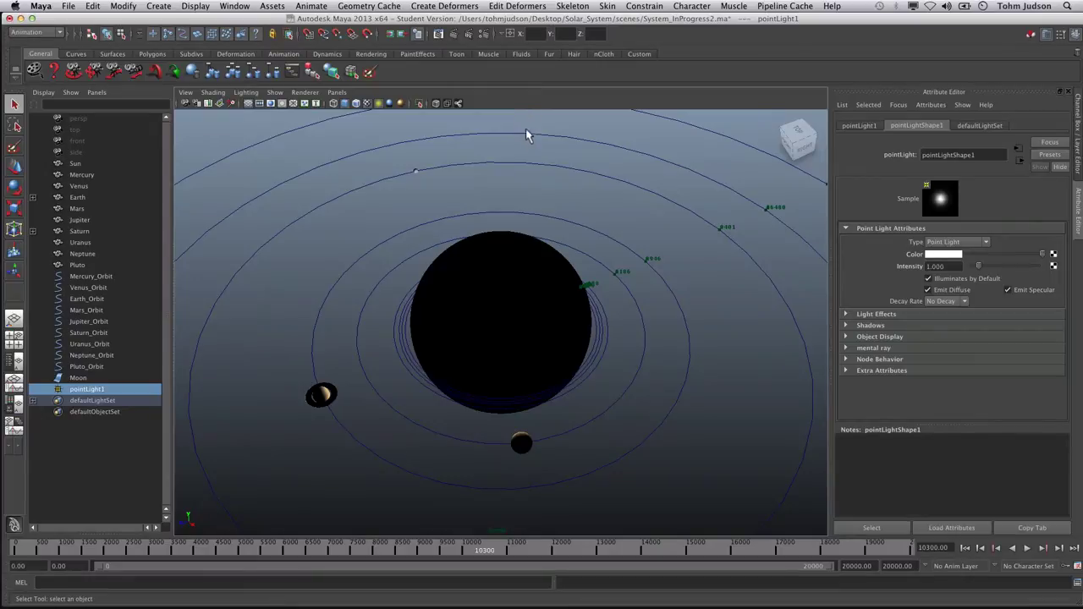
left_click(483, 34)
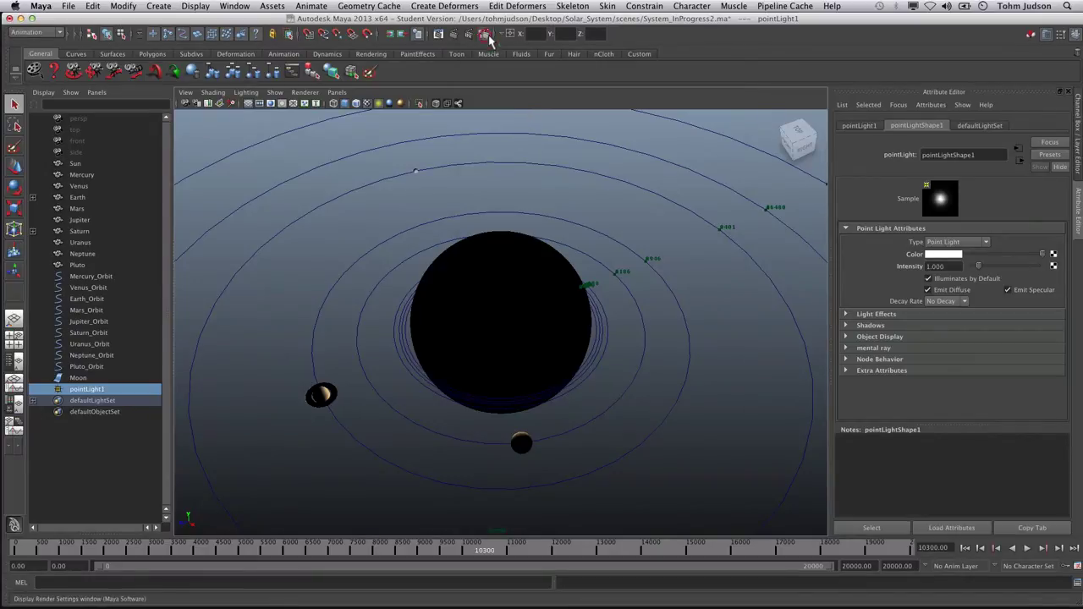
Switch the renderer to mental ray and set the image size preset to HD 720
left_click_drag(559, 19, 678, 16)
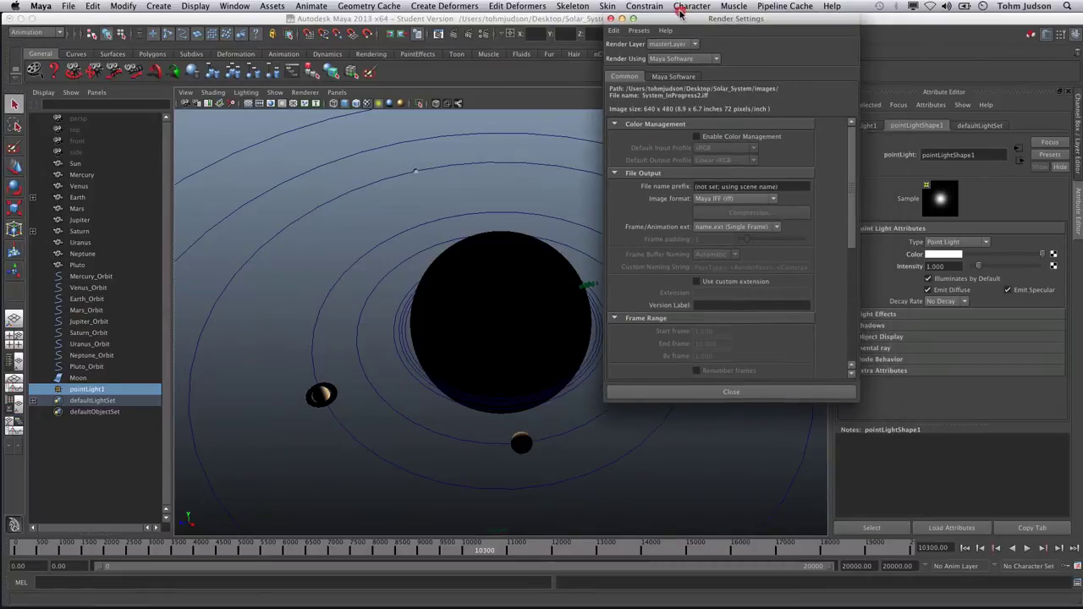
left_click(716, 60)
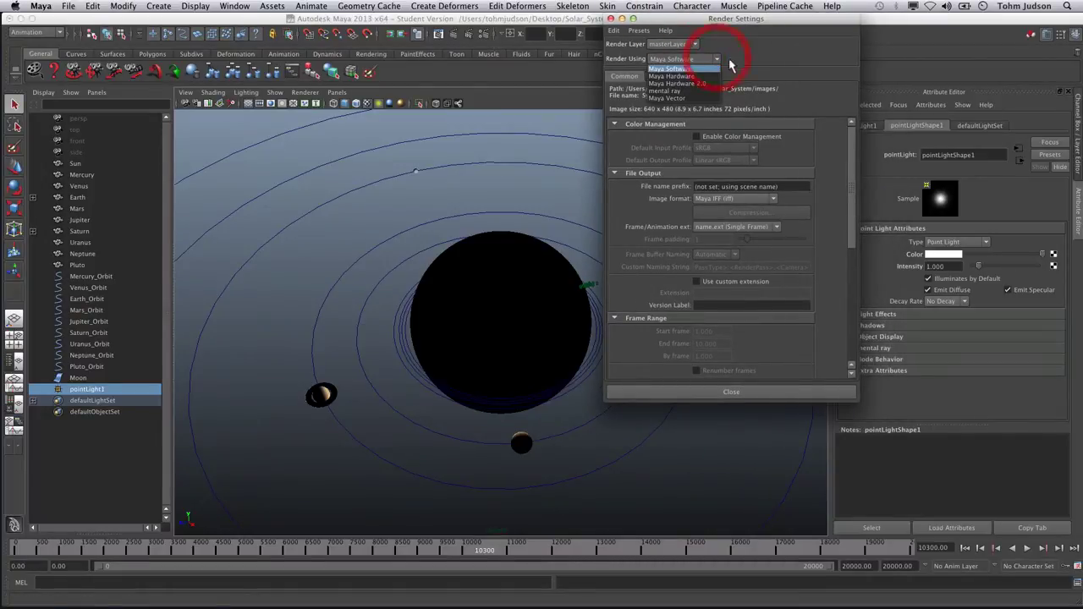
left_click(693, 91)
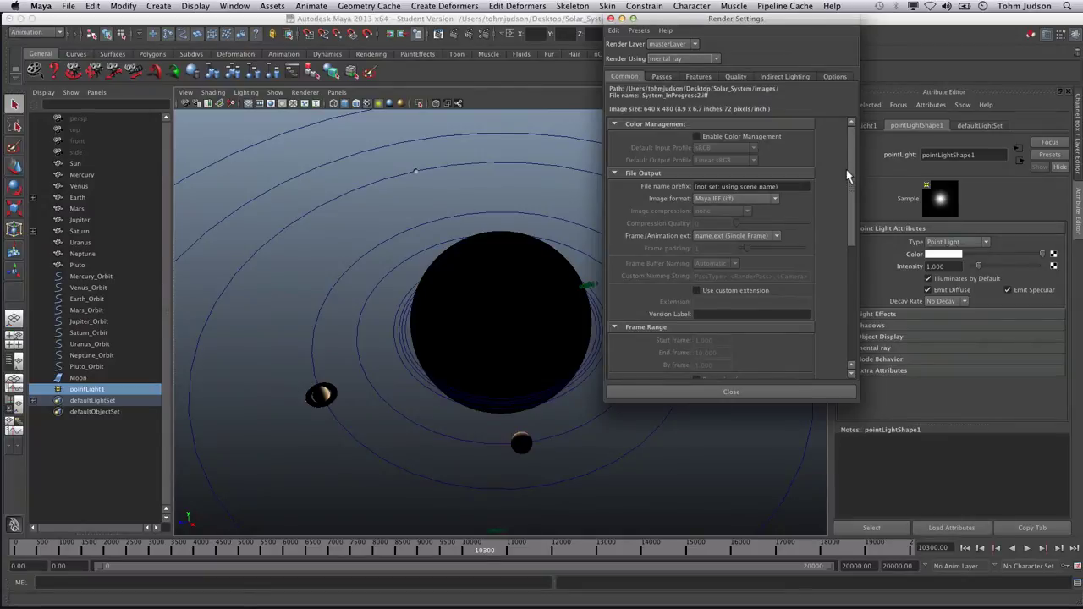
left_click_drag(850, 191, 850, 152)
left_click_drag(851, 199, 851, 313)
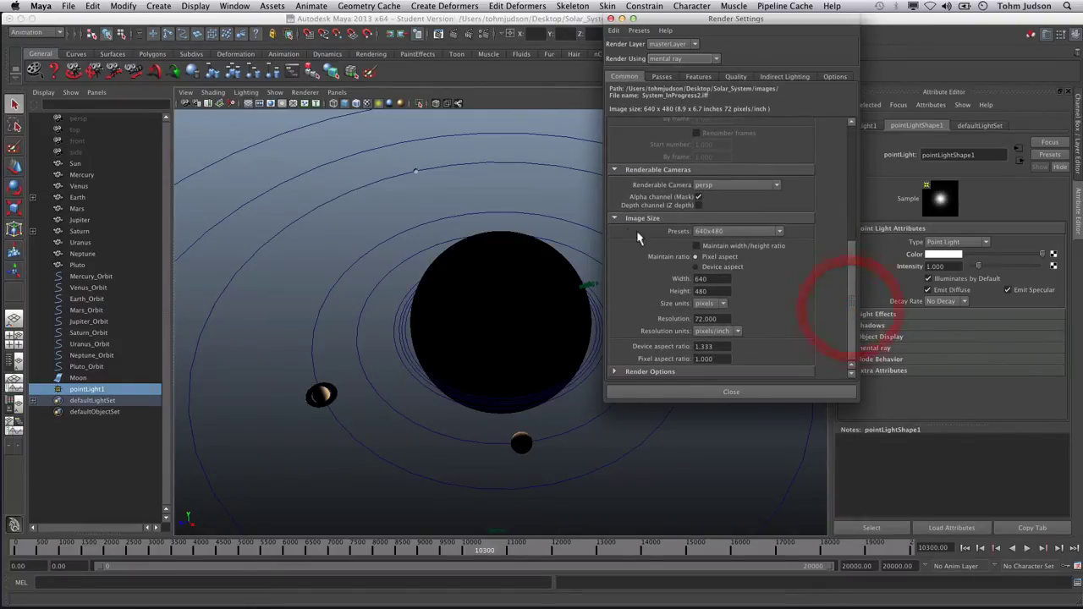
left_click(778, 231)
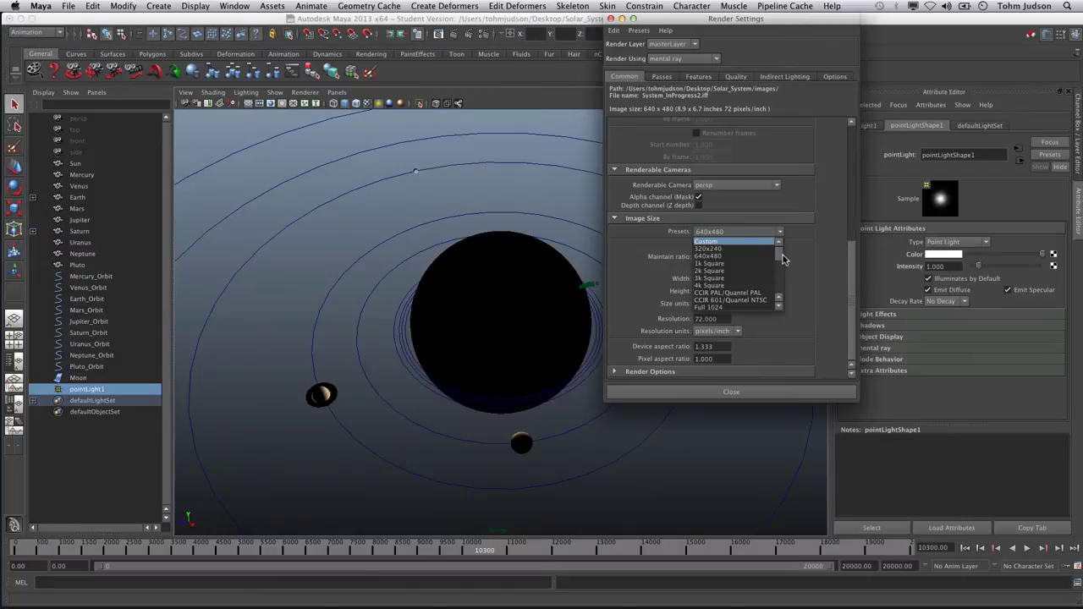
scroll(778, 258, "down", 3)
left_click(779, 266)
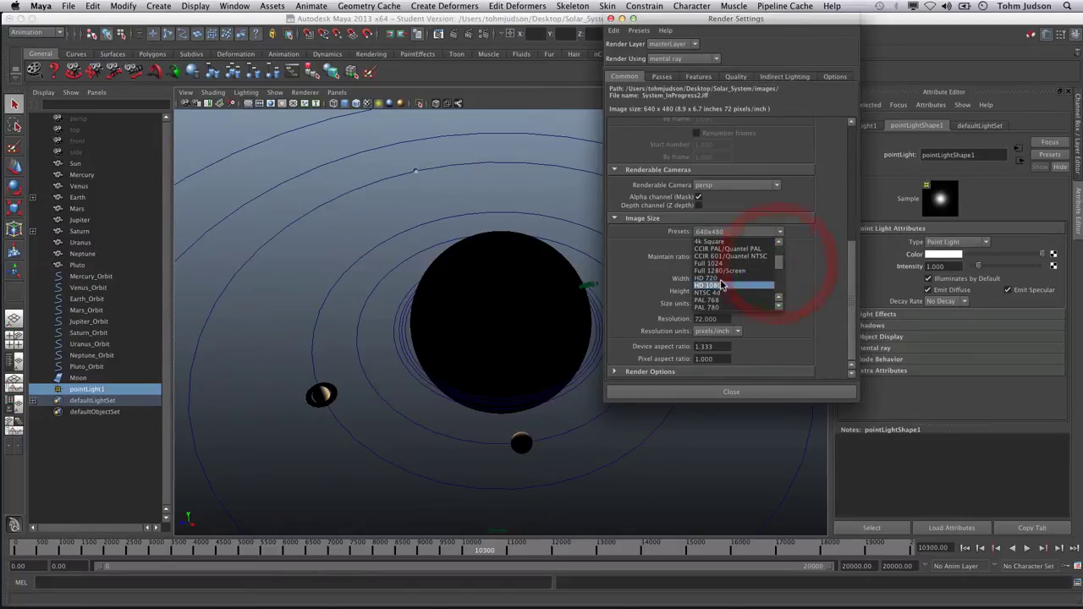
left_click(725, 282)
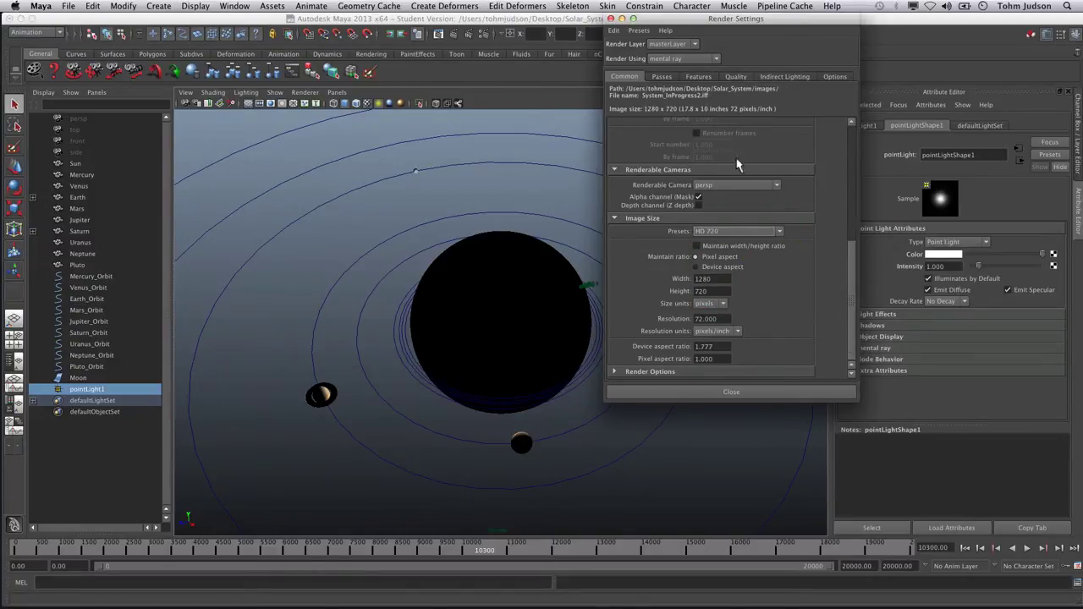
mouse_move(854, 303)
left_mouse_down()
mouse_move(852, 280)
mouse_move(851, 307)
left_mouse_up()
left_click_drag(852, 309, 844, 166)
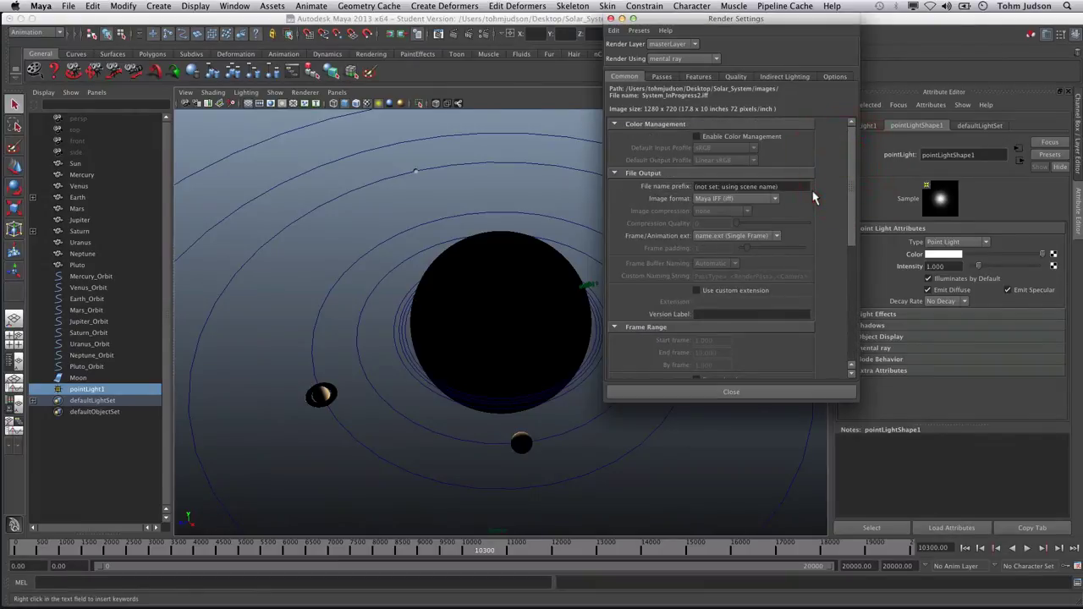
Set the mental ray quality preset to Production and close Render Settings
left_click(736, 77)
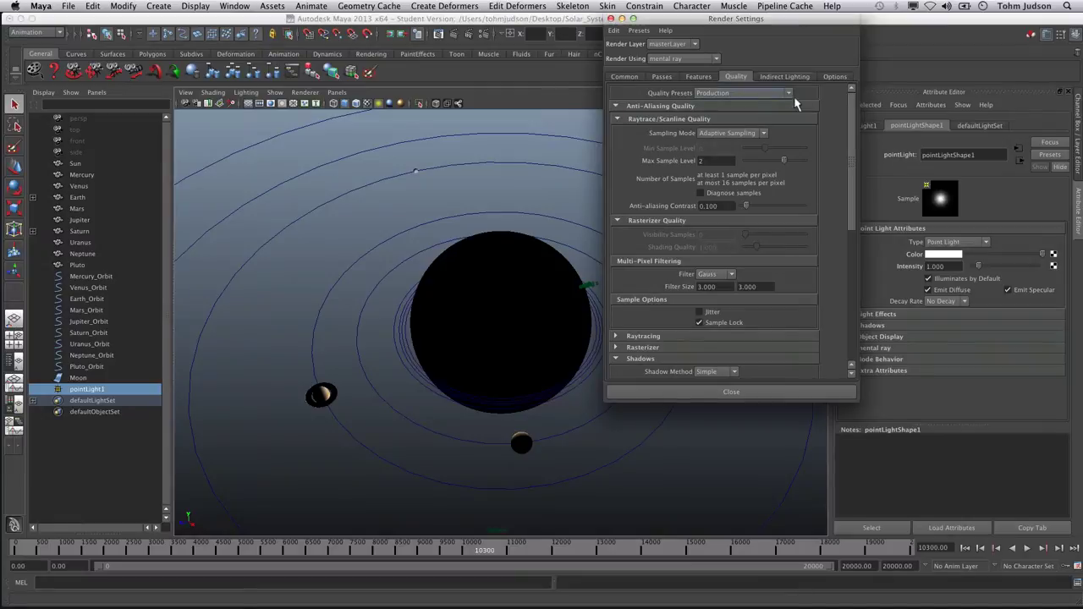
left_click(787, 93)
left_click(715, 102)
left_click(787, 93)
scroll(787, 154, "down", 2)
left_click(780, 168)
left_click(731, 393)
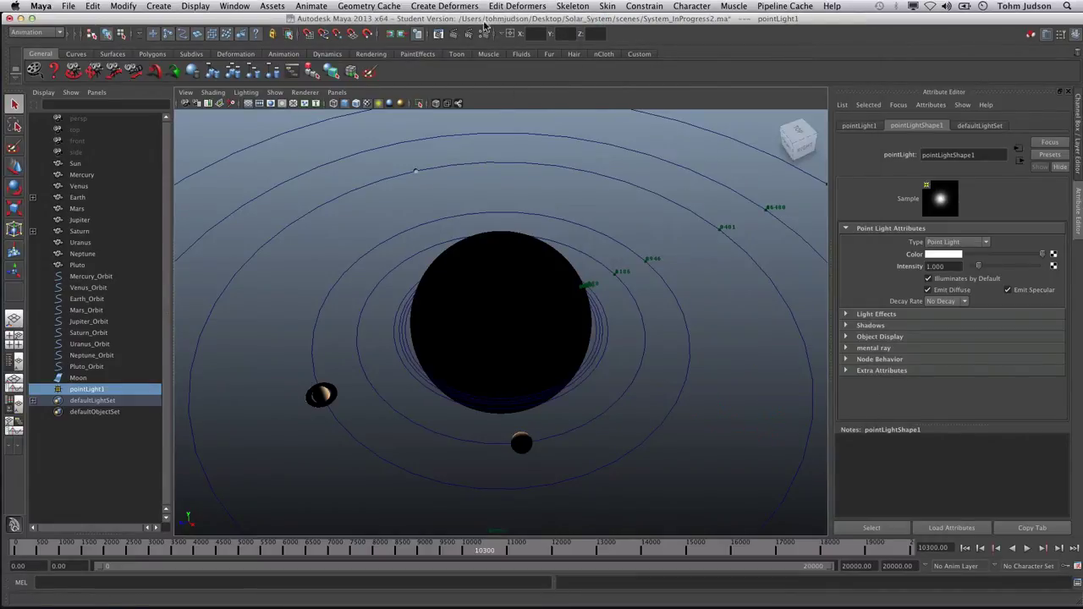
left_click(454, 35)
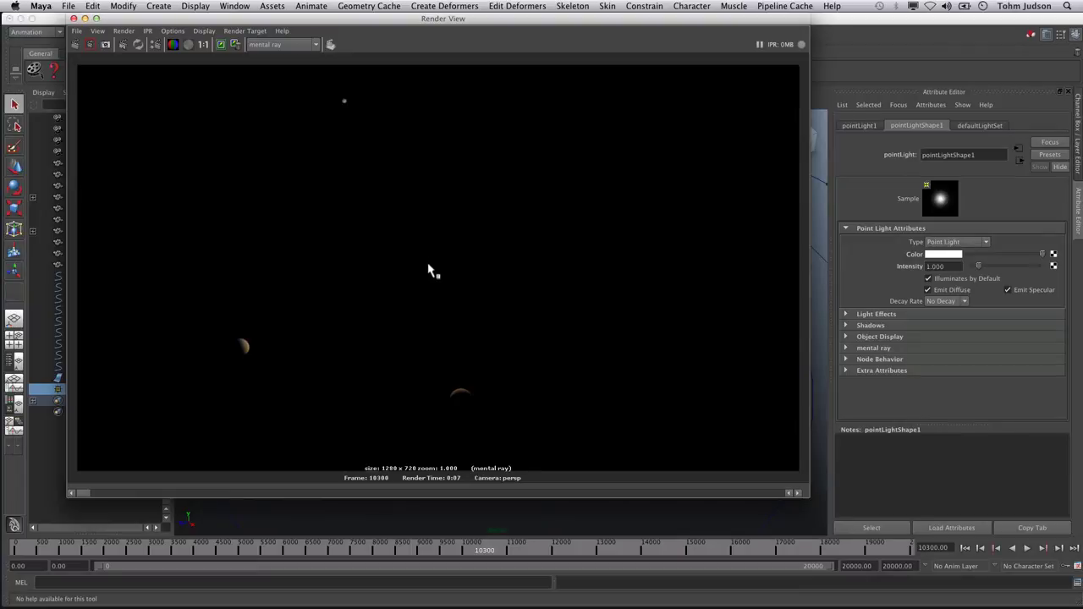
left_click(75, 19)
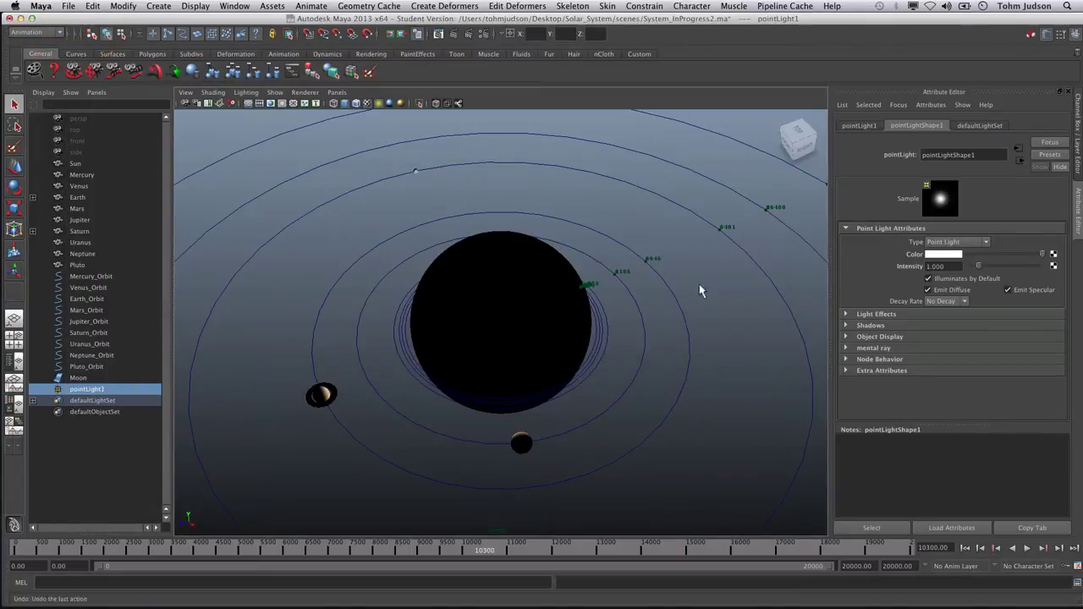
Raise the Sun's lambert2 ambient colour to light grey and test-render the paler sun
left_click(514, 335)
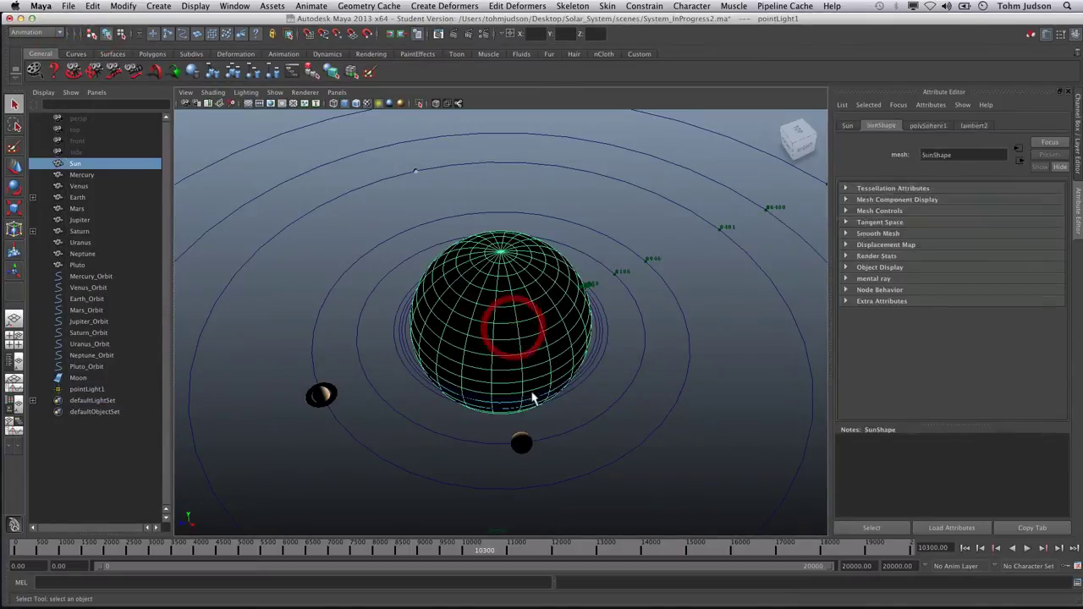
left_click(973, 126)
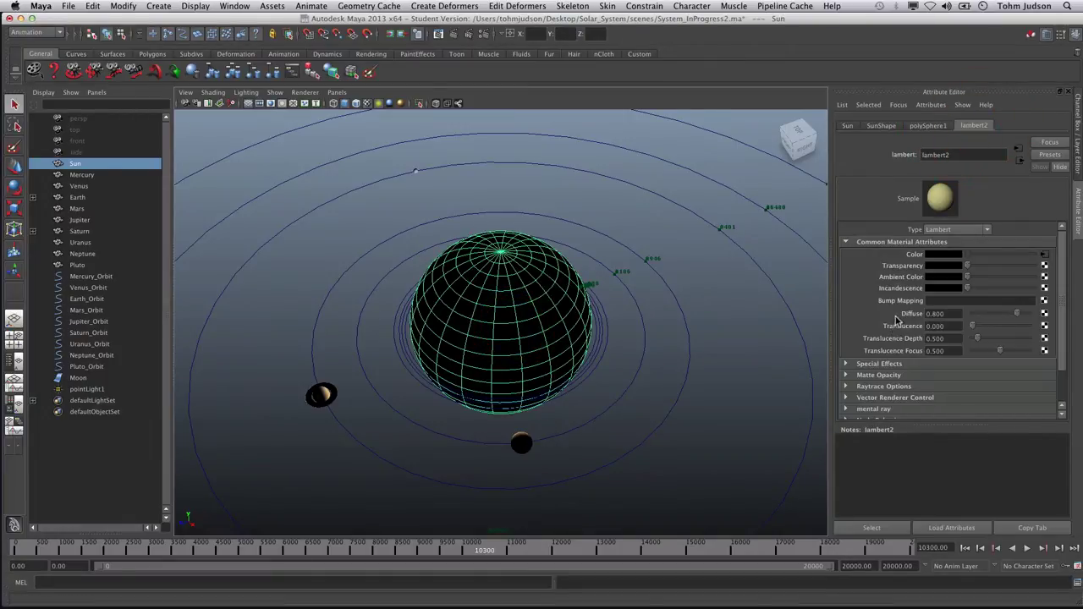
left_click_drag(973, 276, 1012, 279)
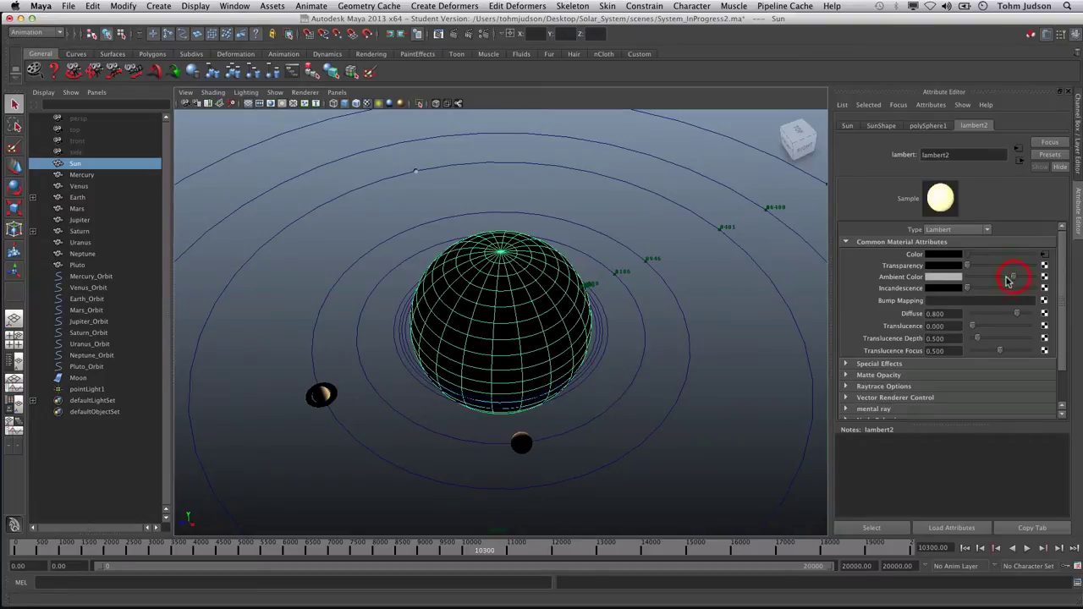
left_click(457, 35)
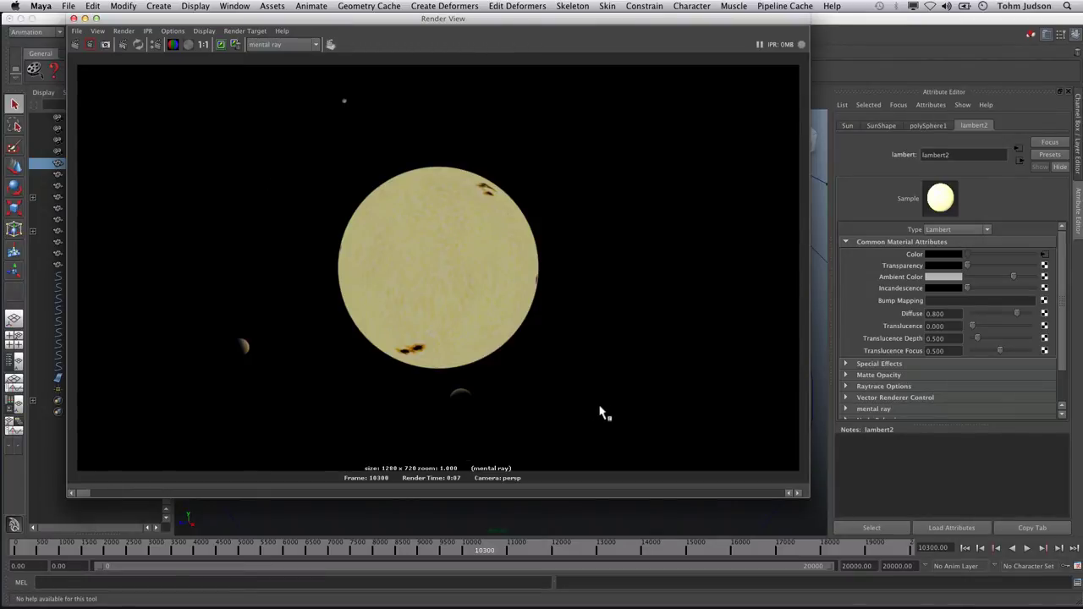
left_click(74, 18)
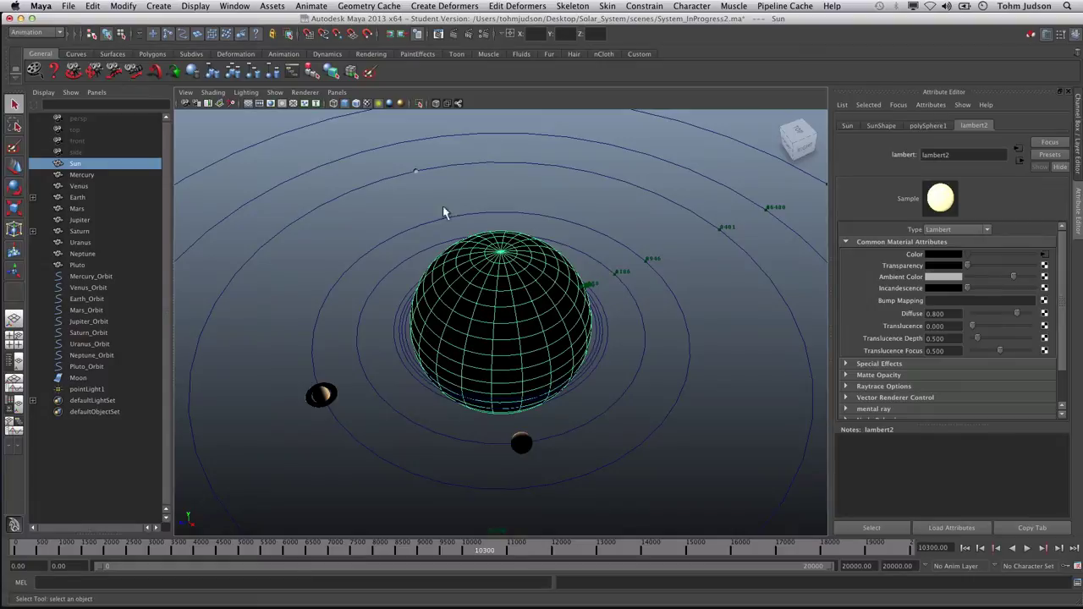
left_click(67, 6)
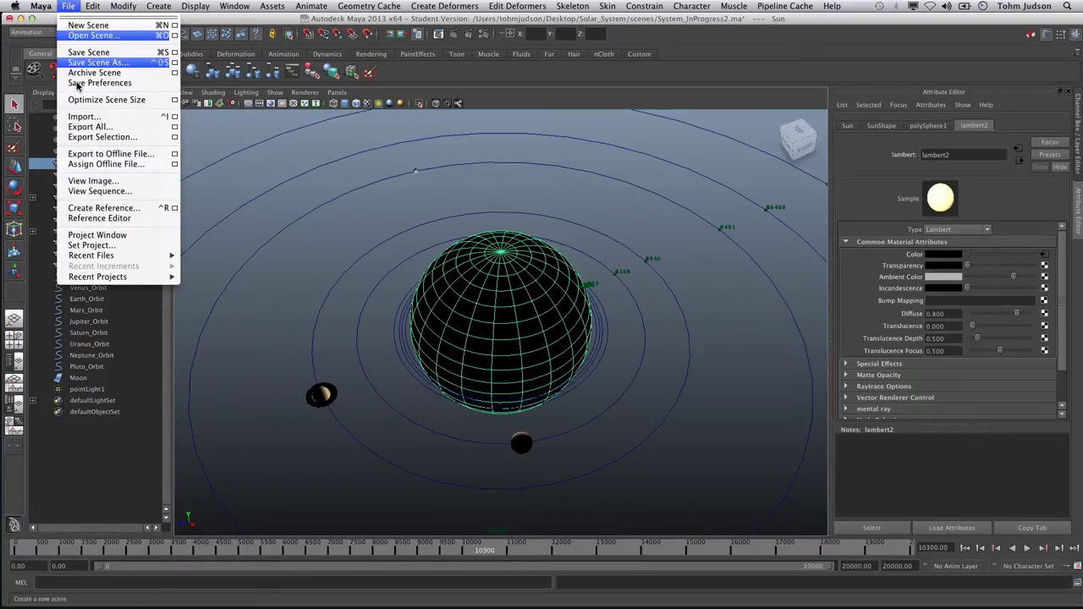
Import sun-v1.0-.ma from the scenes folder as a Maya ASCII file
left_click(89, 117)
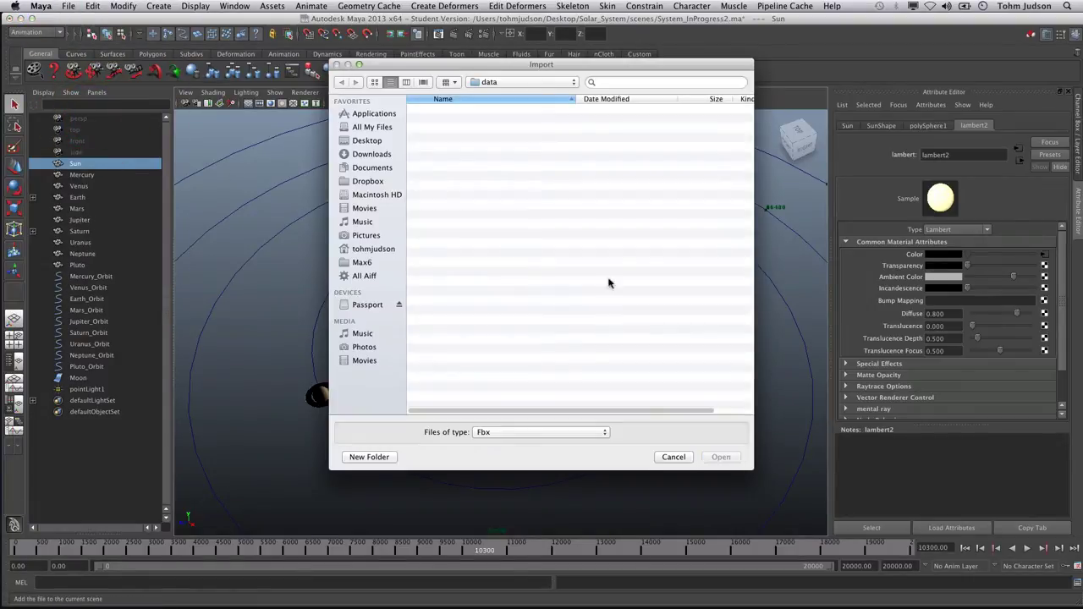
left_click(544, 82)
left_click(541, 94)
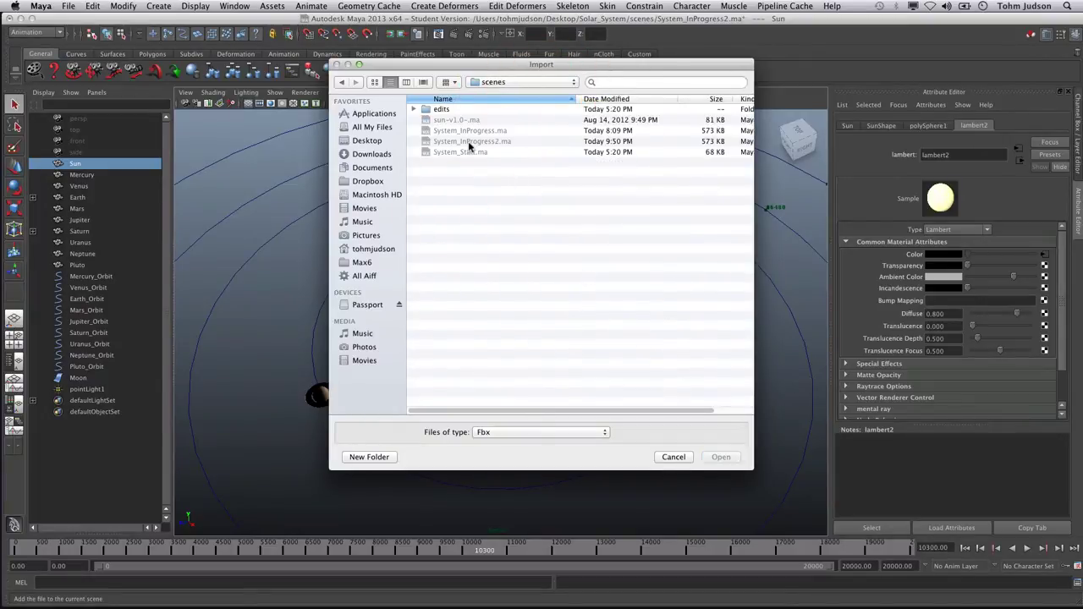
left_click(471, 119)
left_click(565, 434)
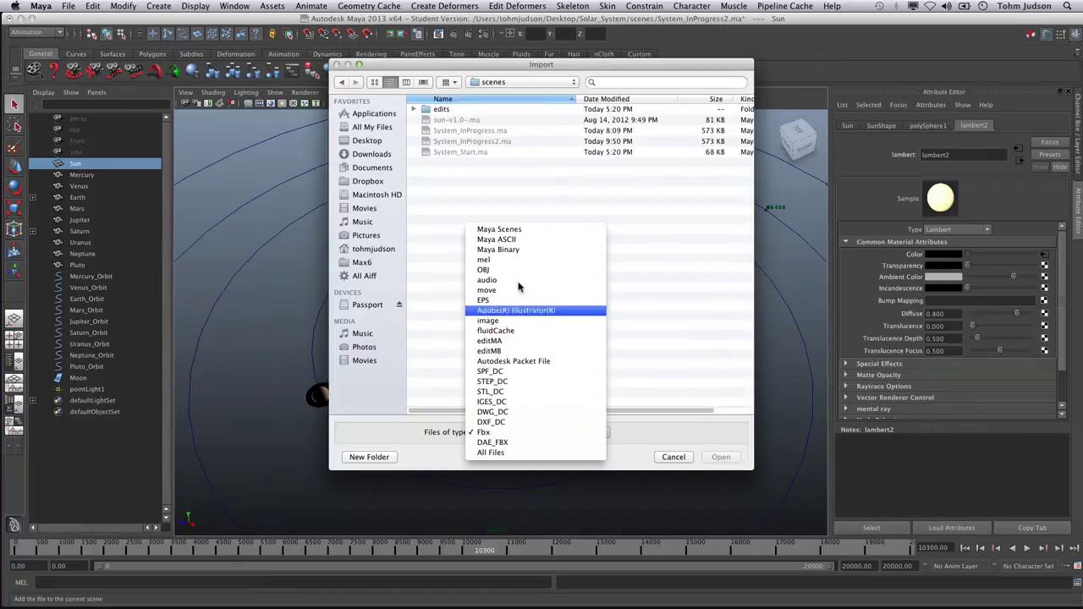
left_click(512, 240)
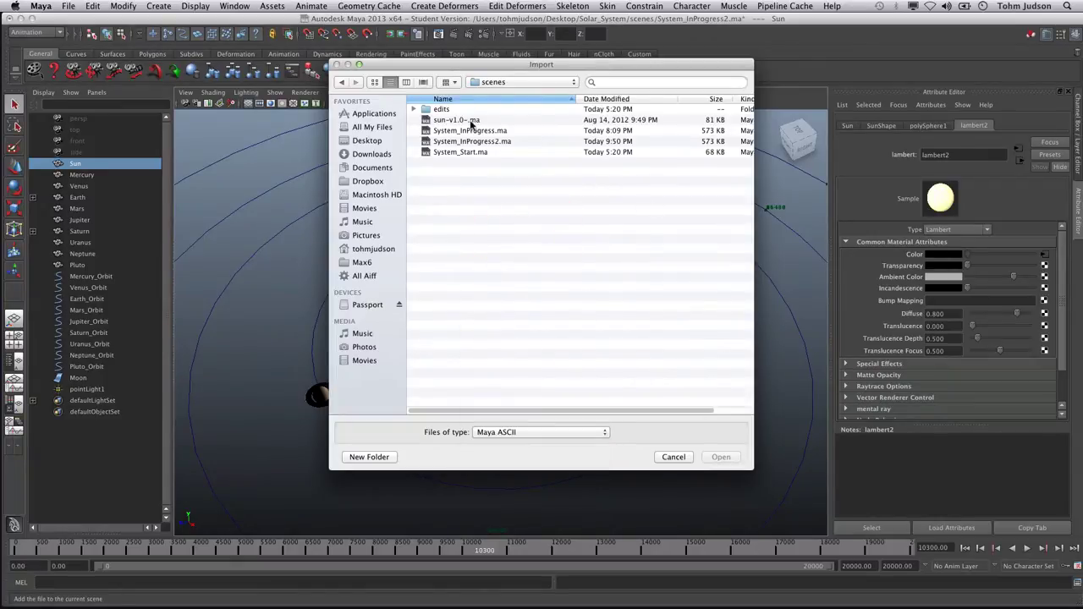
left_click(476, 120)
left_click(721, 458)
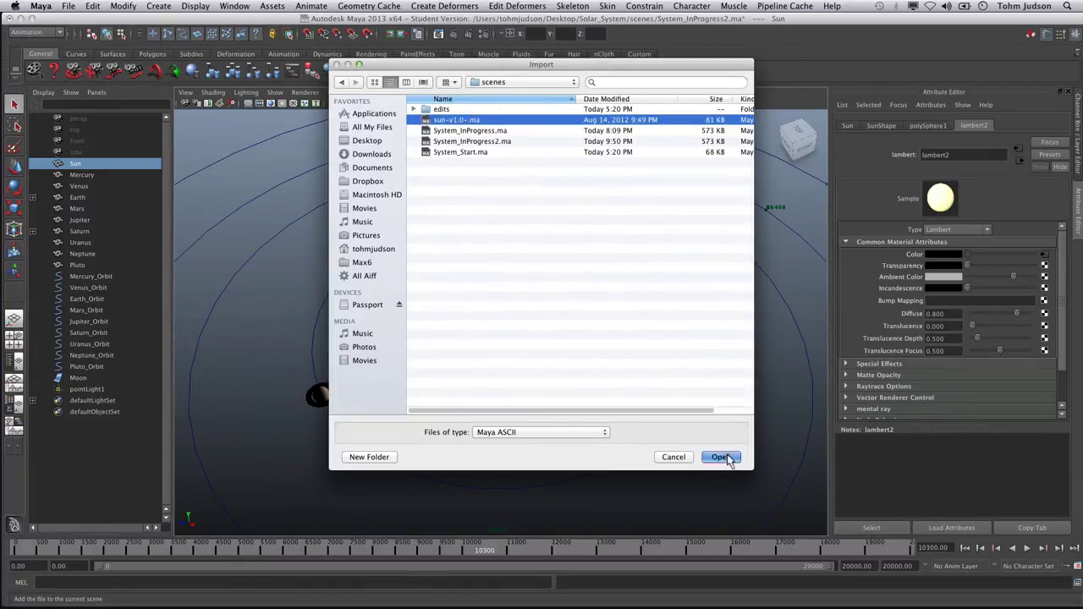
left_click(756, 459)
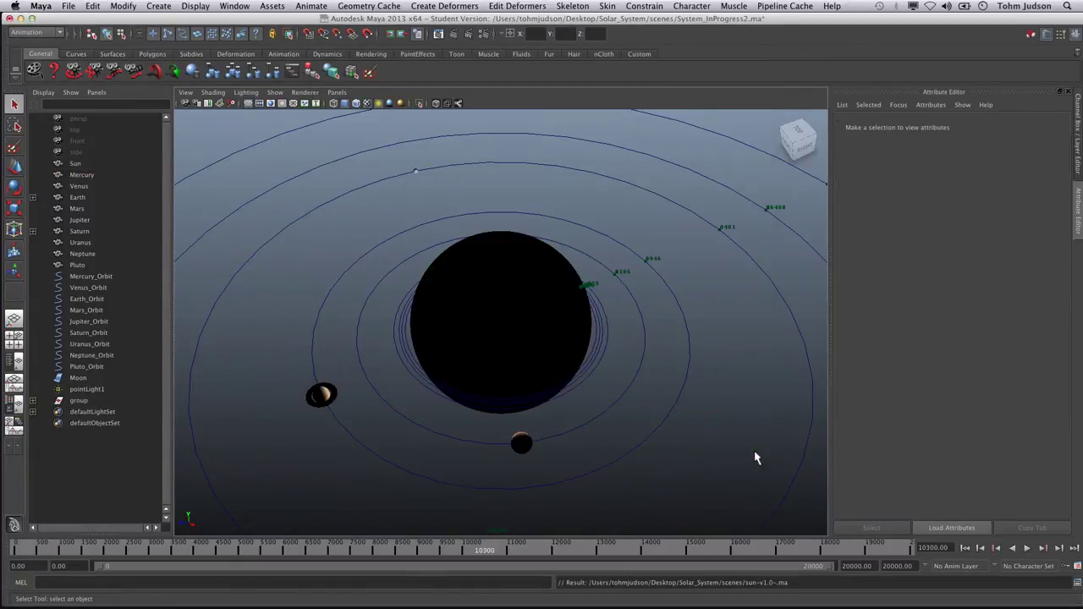
Delete the imported sun group from the Outliner
left_click(84, 401)
left_click(33, 400)
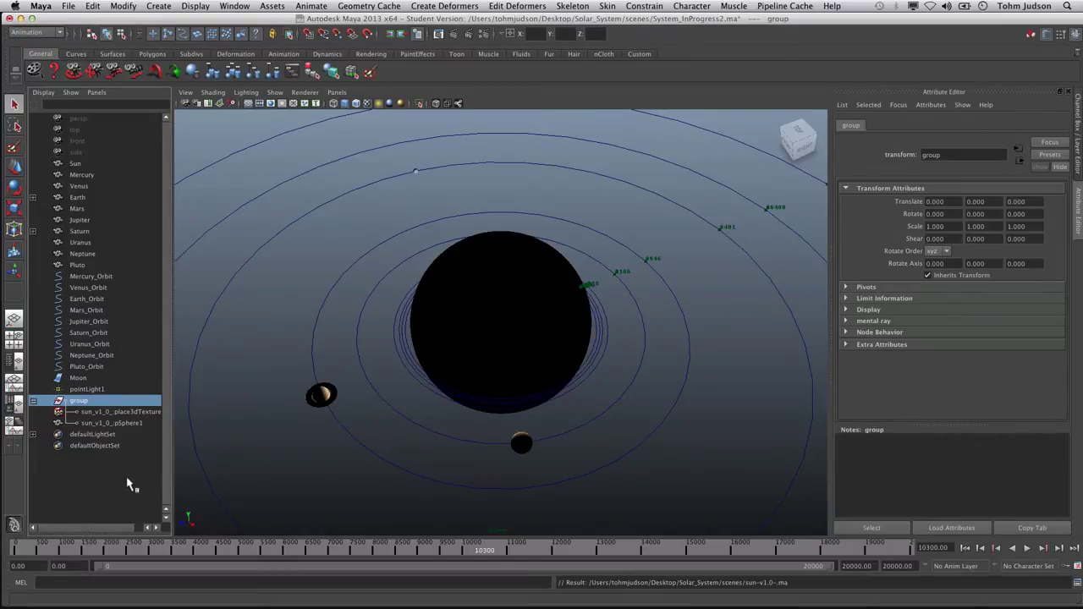
key("Delete")
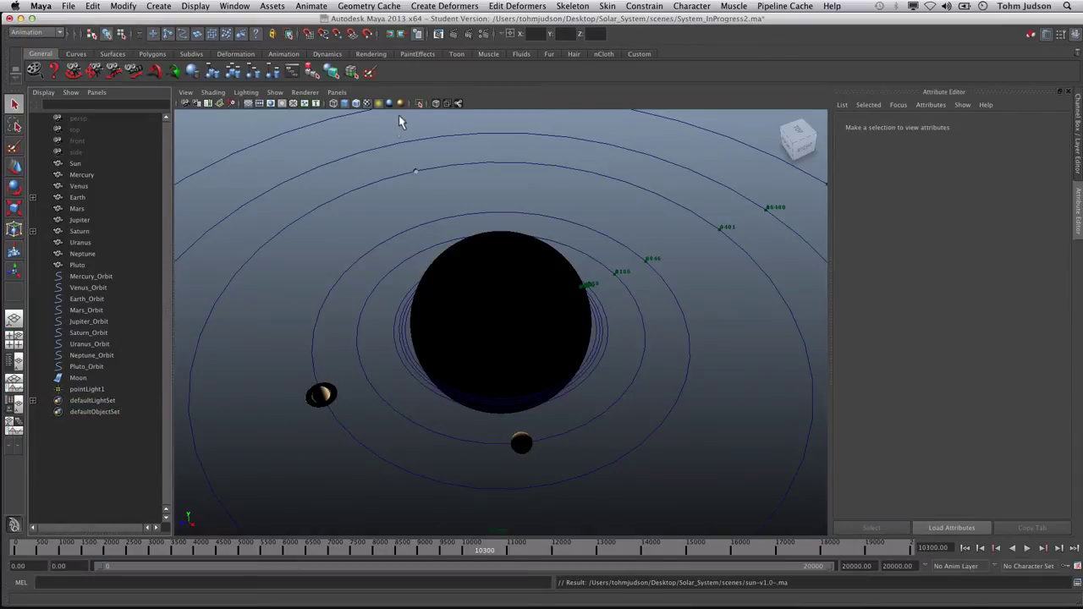
Assign the sun_v1_0_phong1 material to the Sun sphere
right_click(498, 310)
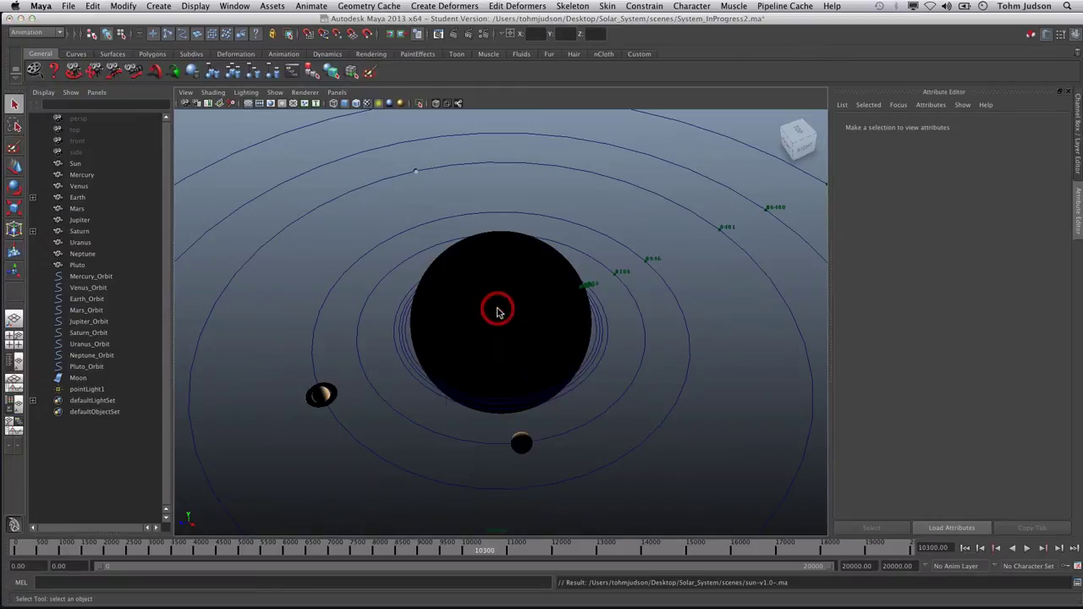
left_click(505, 318)
right_click_drag(505, 319, 616, 591)
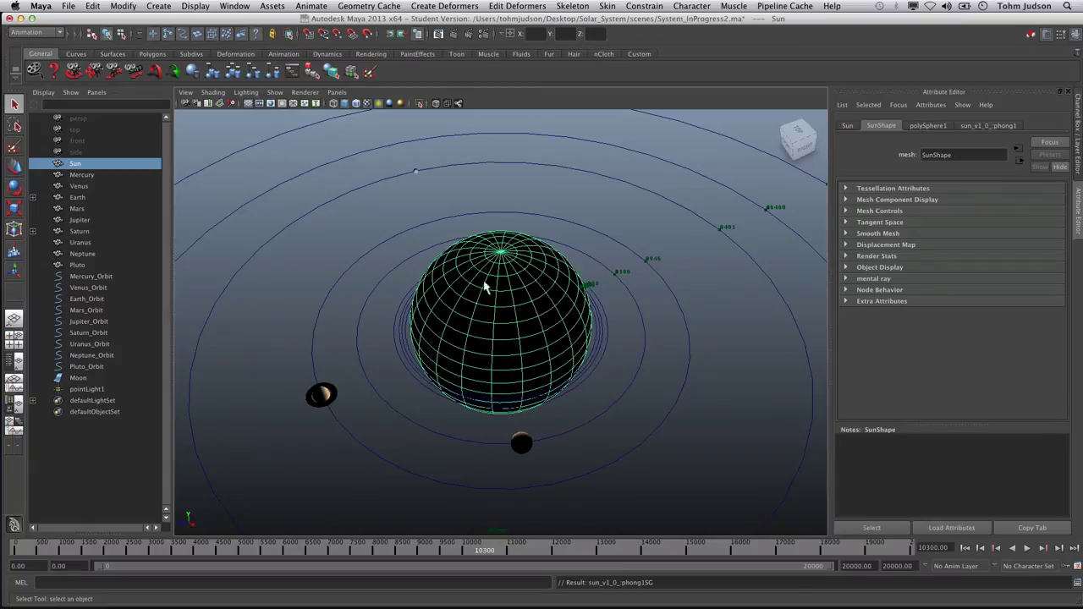
left_click(450, 33)
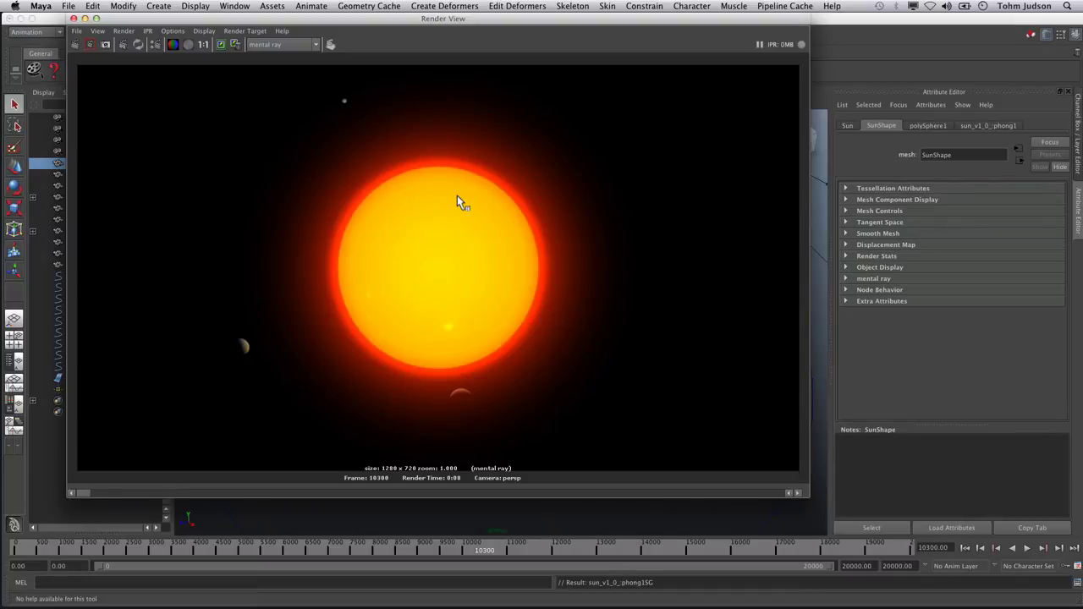
left_click(73, 18)
left_click(497, 381)
left_click(521, 444)
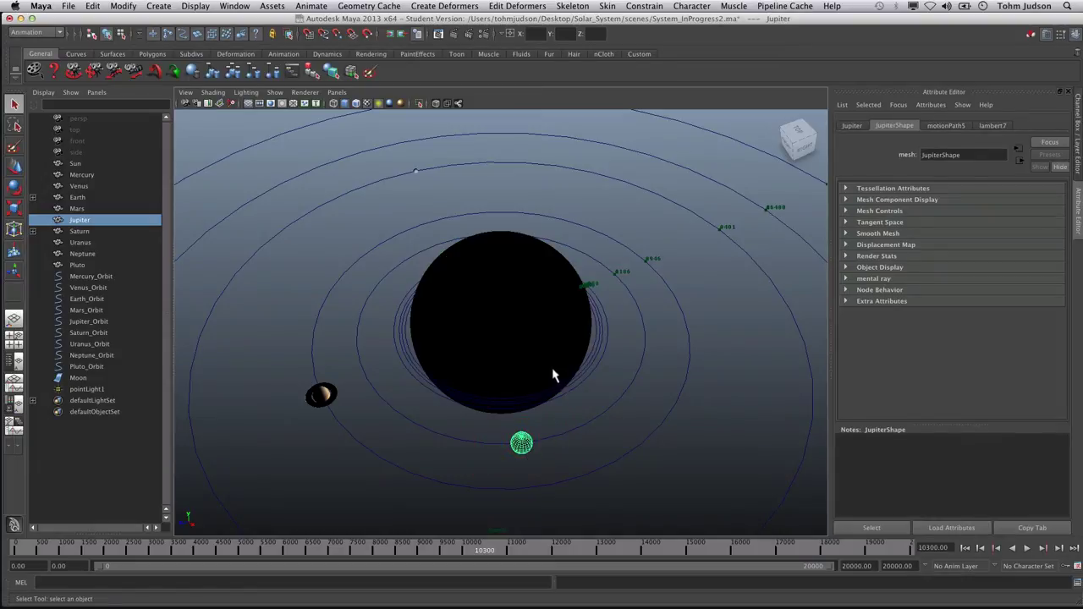
Frame the view on Jupiter and render a mental ray test frame of it
key("f")
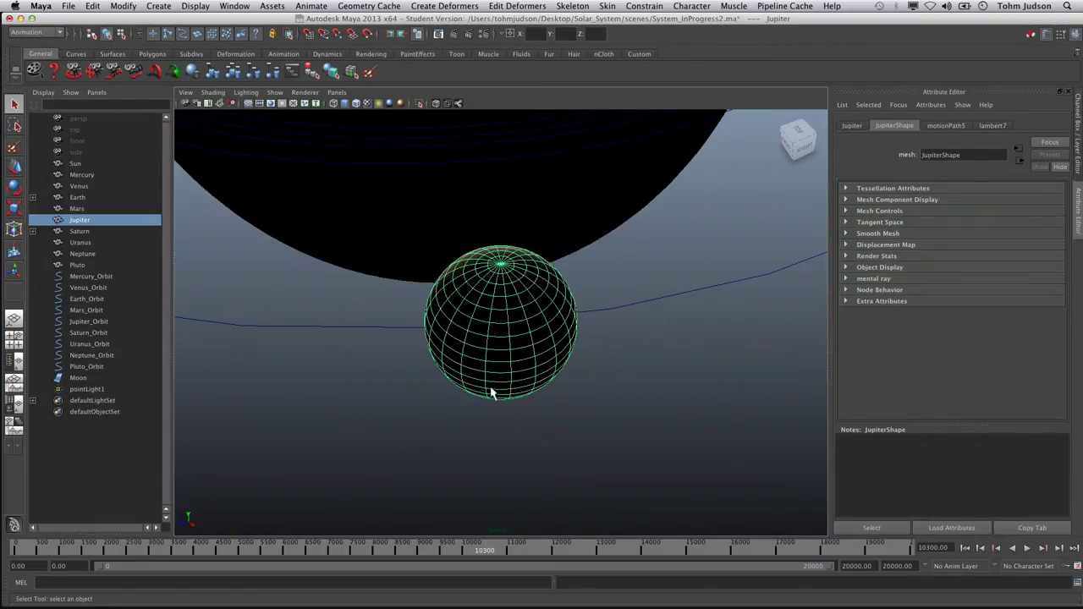
left_click_drag(477, 406, 557, 380, "alt")
right_click_drag(504, 380, 538, 386, "alt")
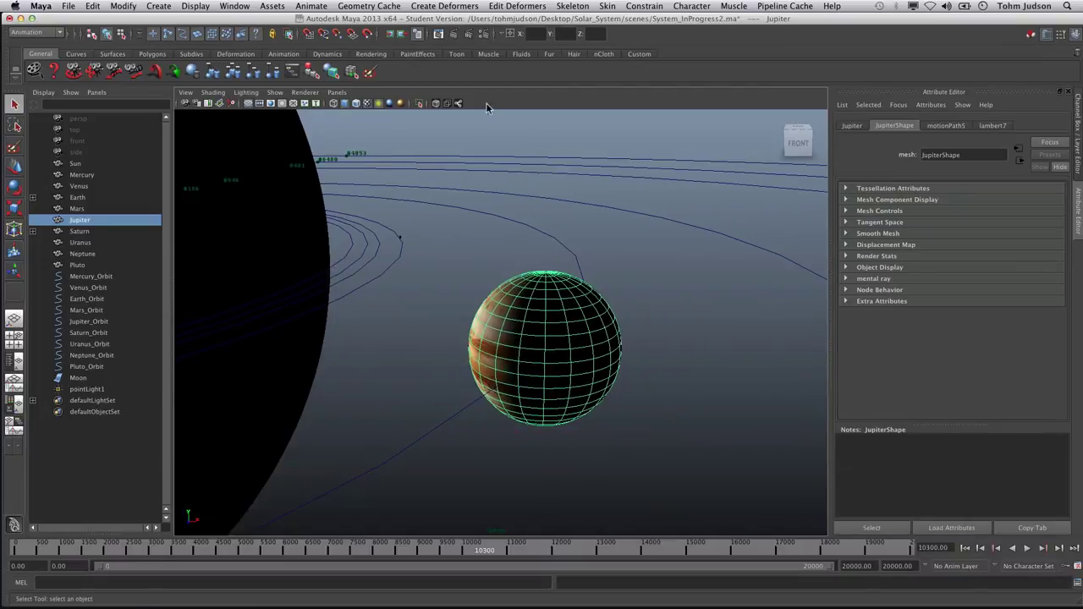
left_click(455, 36)
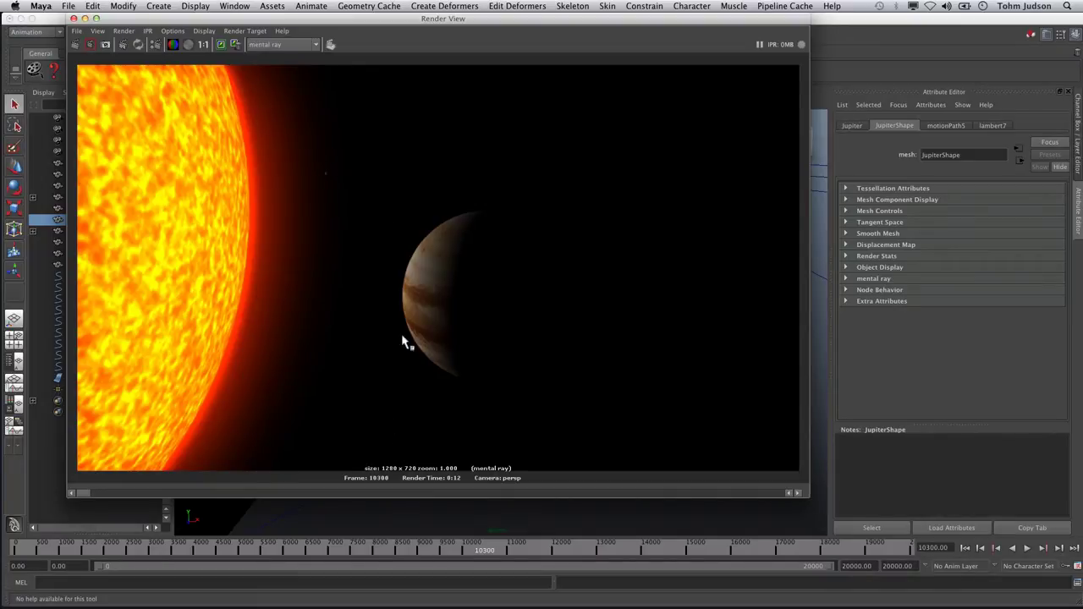
left_click(73, 19)
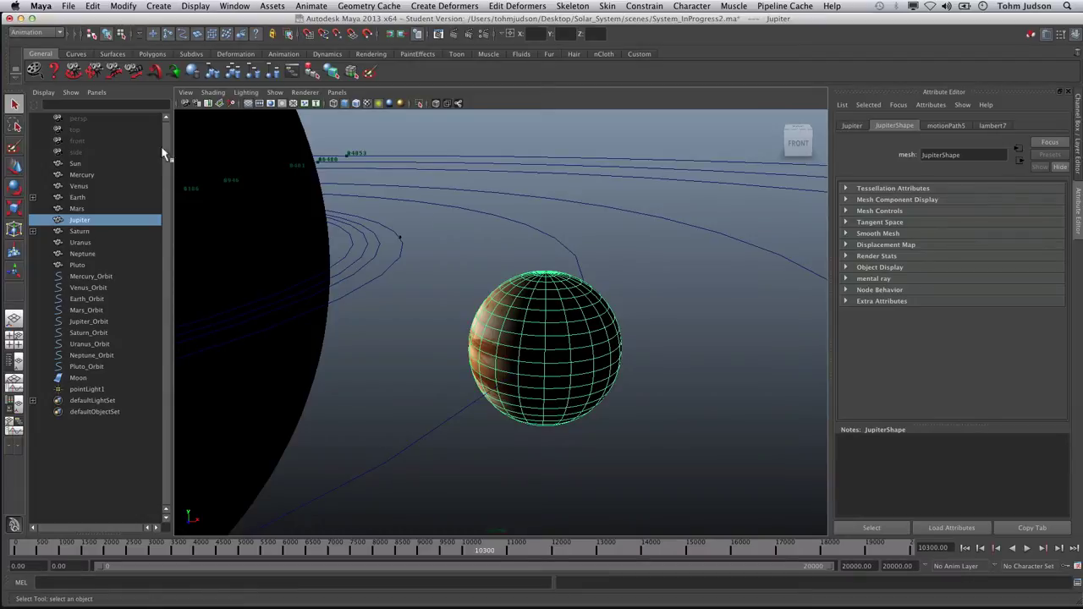
Switch to the Dynamics menu set and create an emitter, giving emitter1 and particle1
left_click(54, 32)
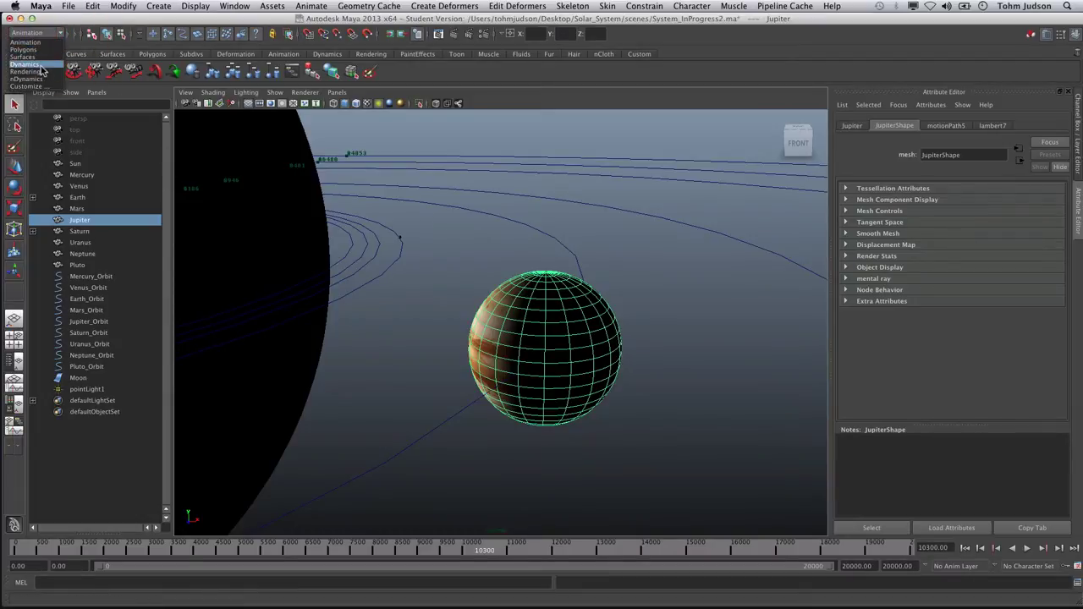
left_click(24, 63)
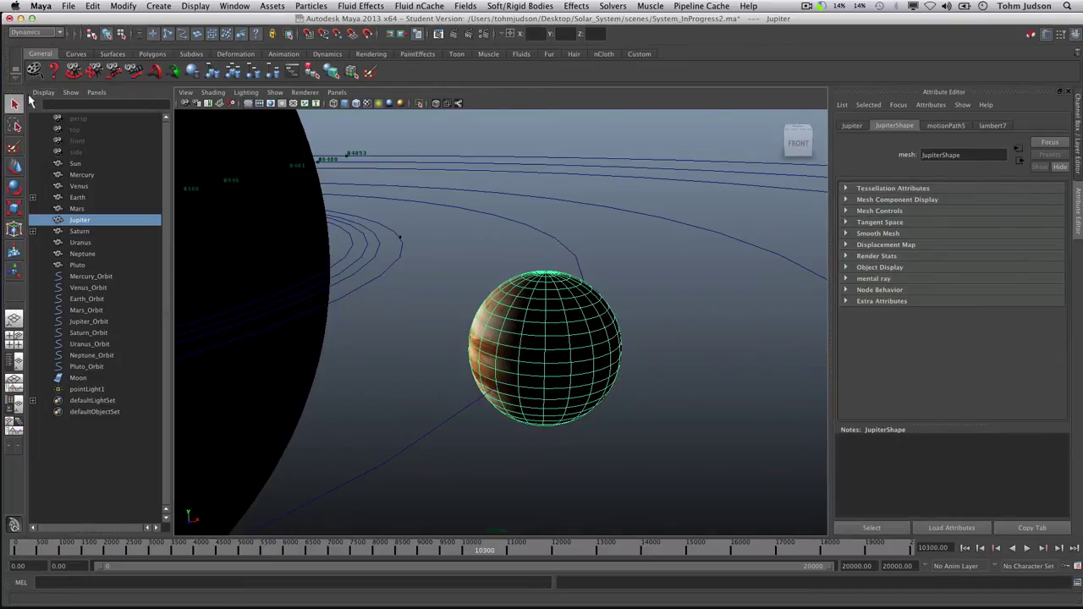
left_click(315, 6)
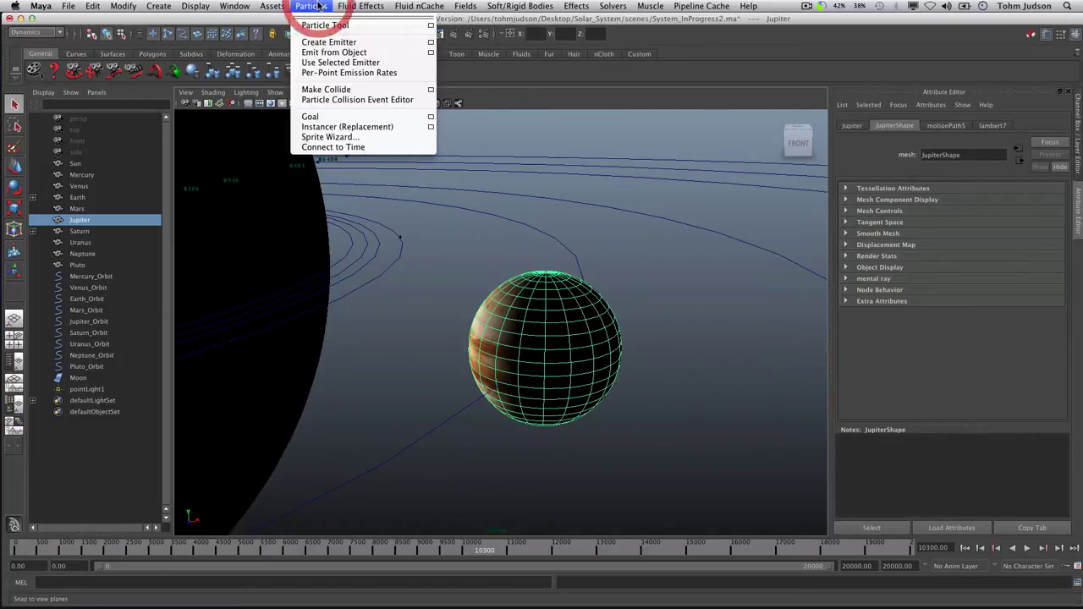
left_click(325, 43)
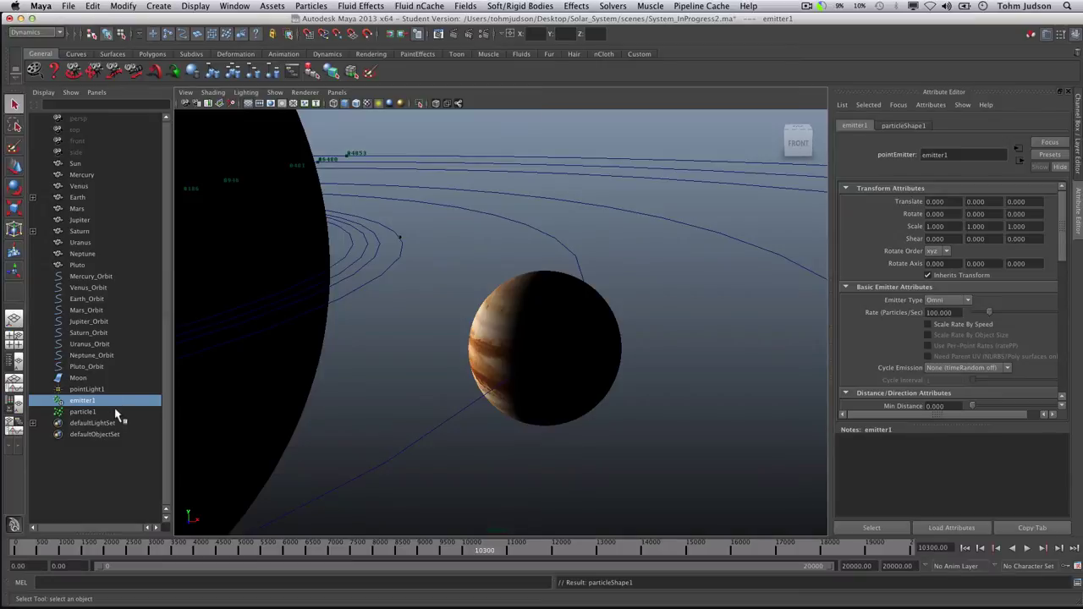
Set emitter1's Rate to 500, Min Distance 1000, Max Distance 1200 and Speed 0
left_click(105, 400)
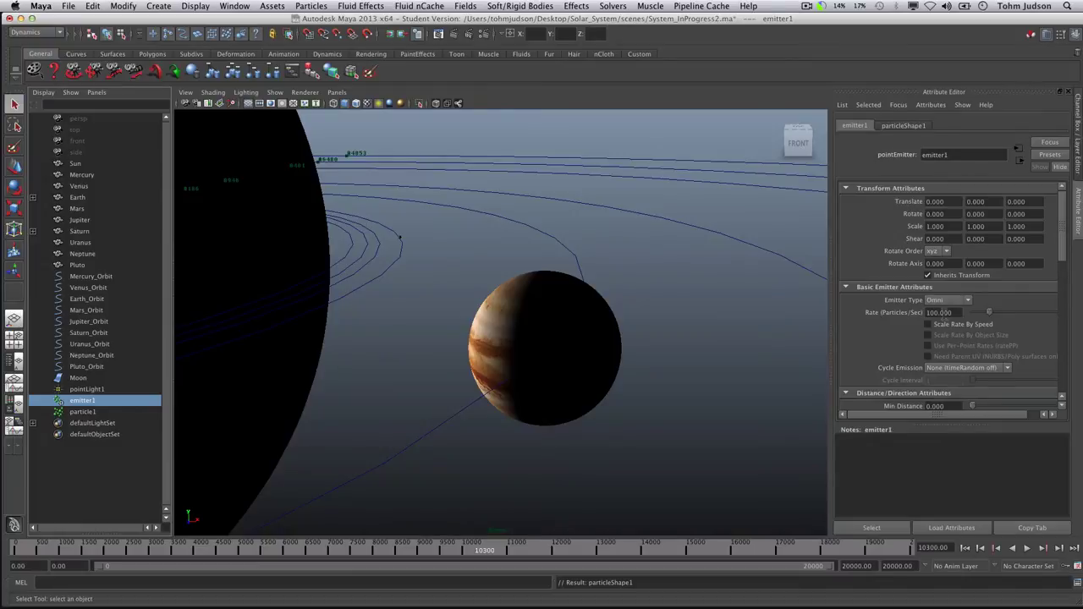
double_click(954, 312)
type("500")
key("Return")
left_click_drag(1063, 239, 1062, 262)
double_click(937, 352)
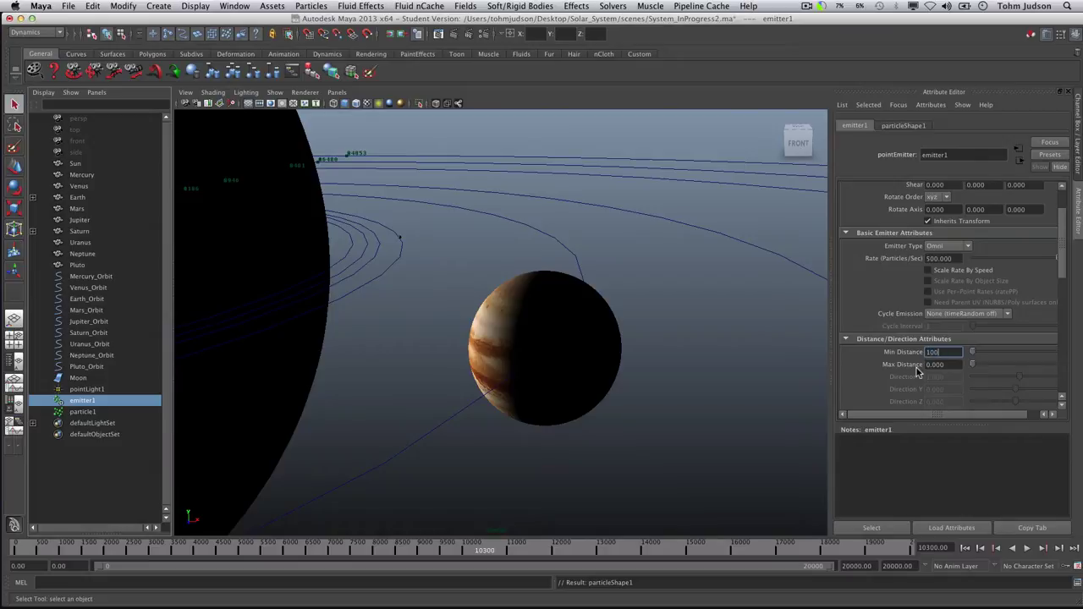
left_click(930, 363)
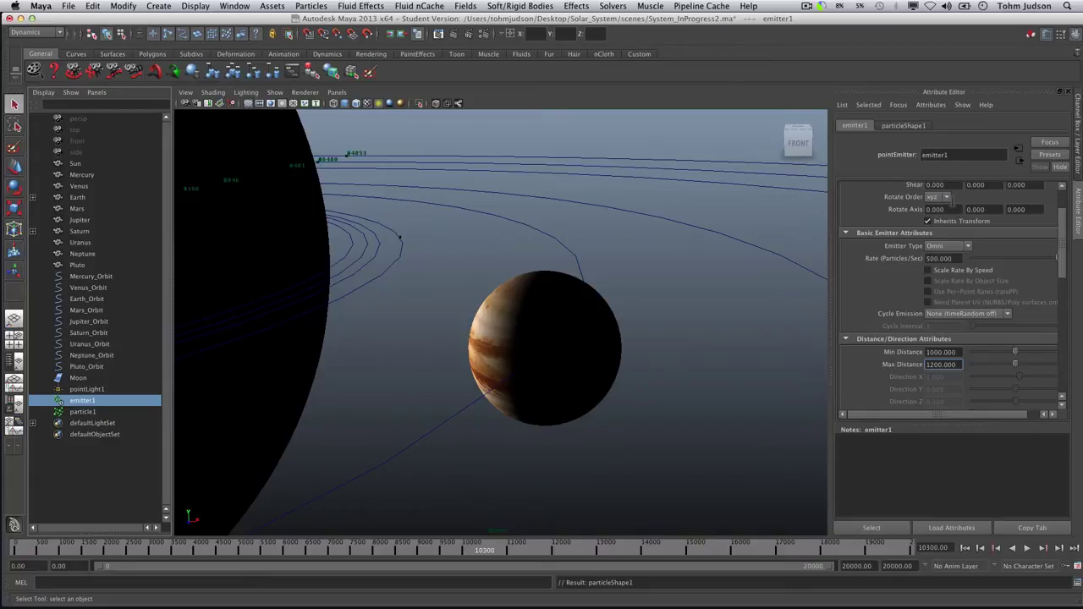
left_click_drag(1062, 252, 1061, 296)
left_click(949, 289)
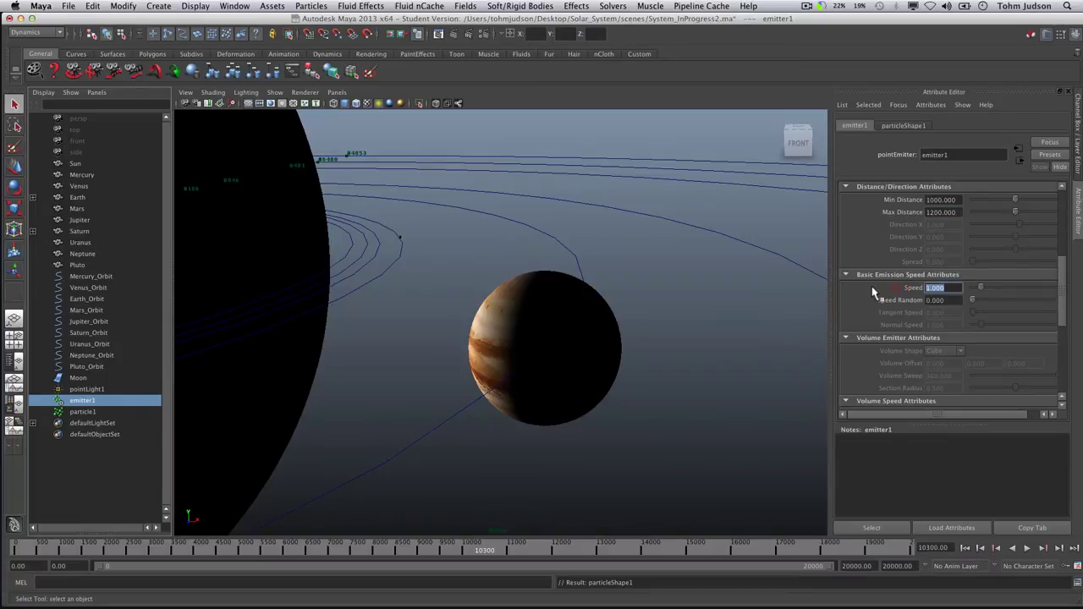
type("0")
key("Return")
Play the particle simulation from frame 0 until stars fill the scene at frame 427, then select particle1
left_click(965, 548)
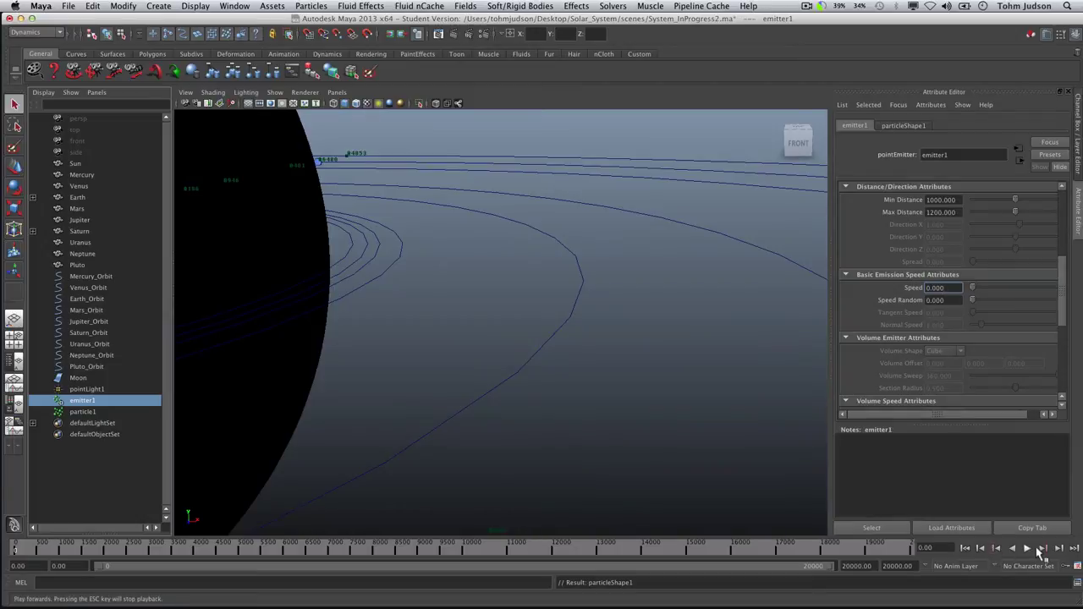
left_click(1027, 549)
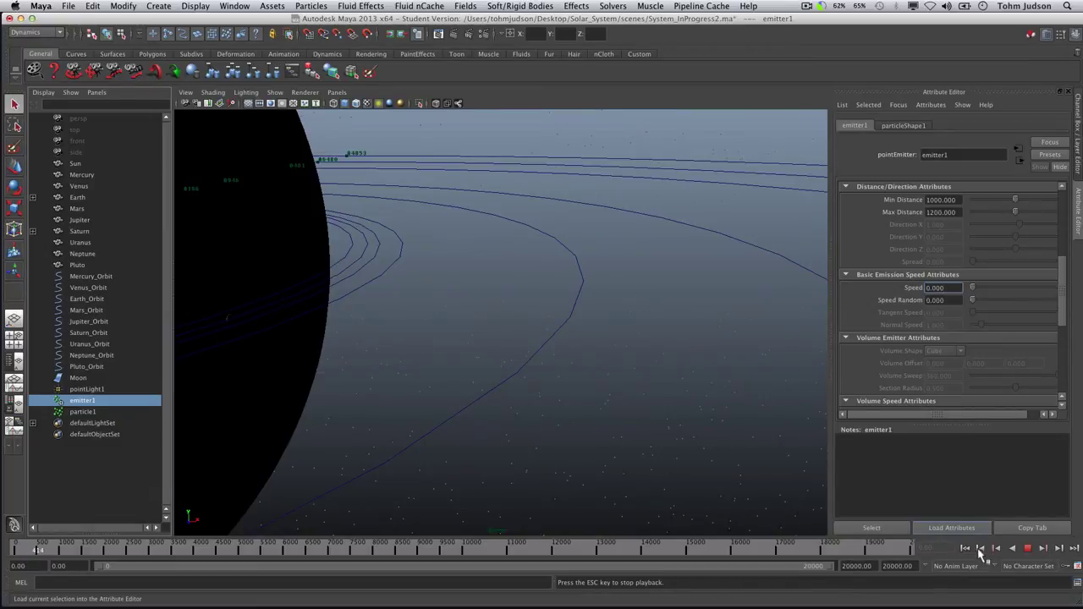
left_click(1027, 548)
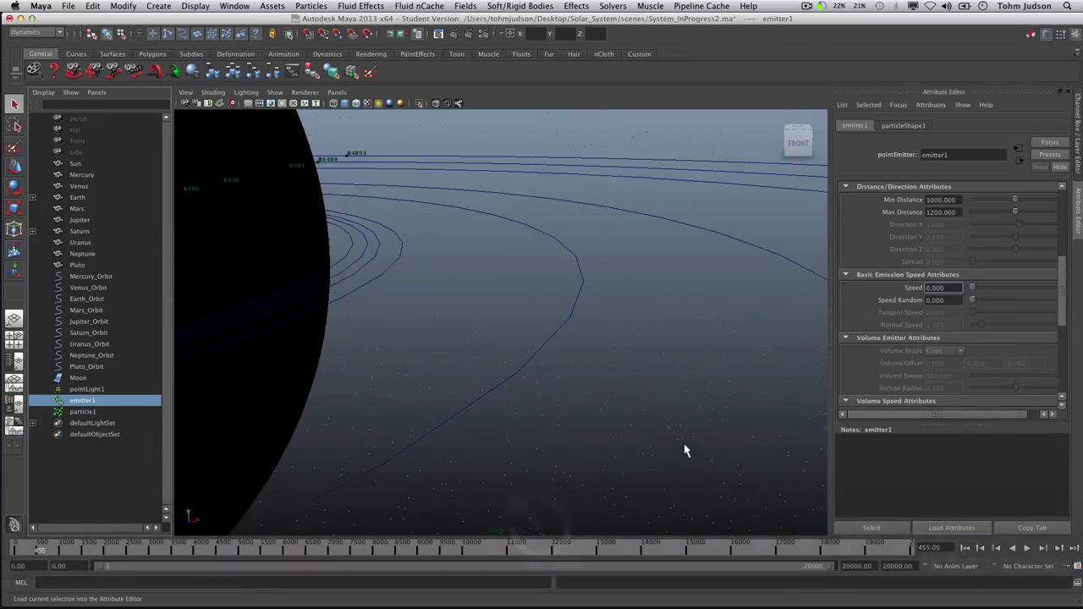
left_click(970, 548)
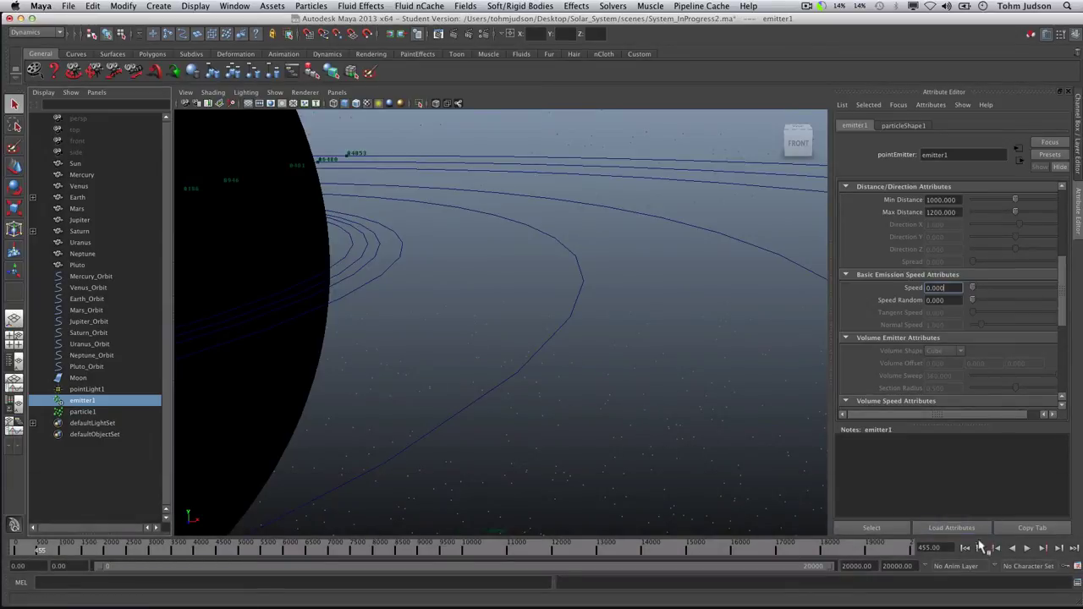
left_click(1027, 549)
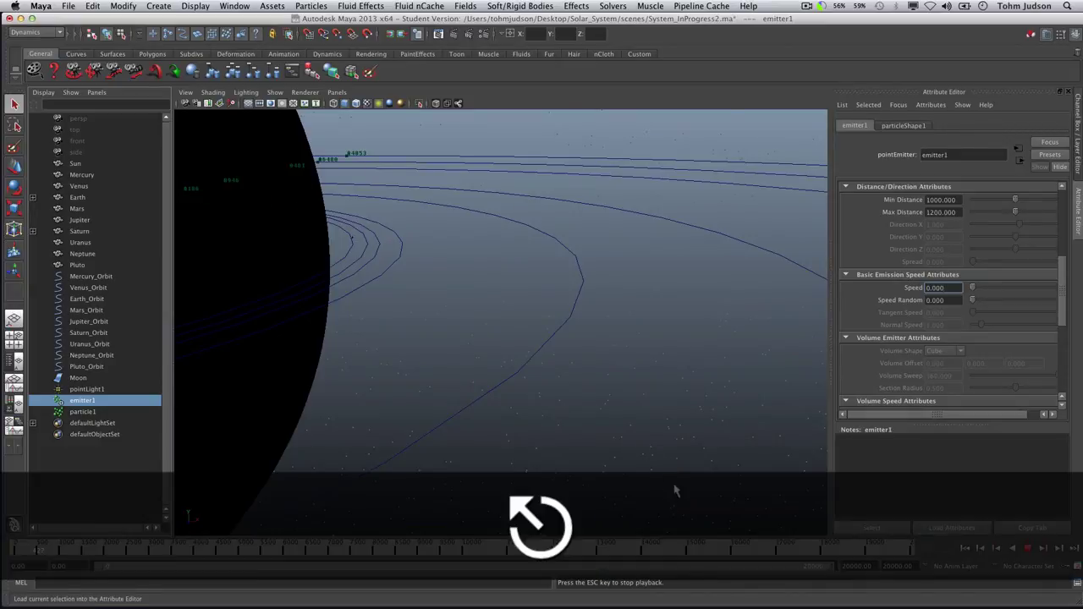
key("Escape")
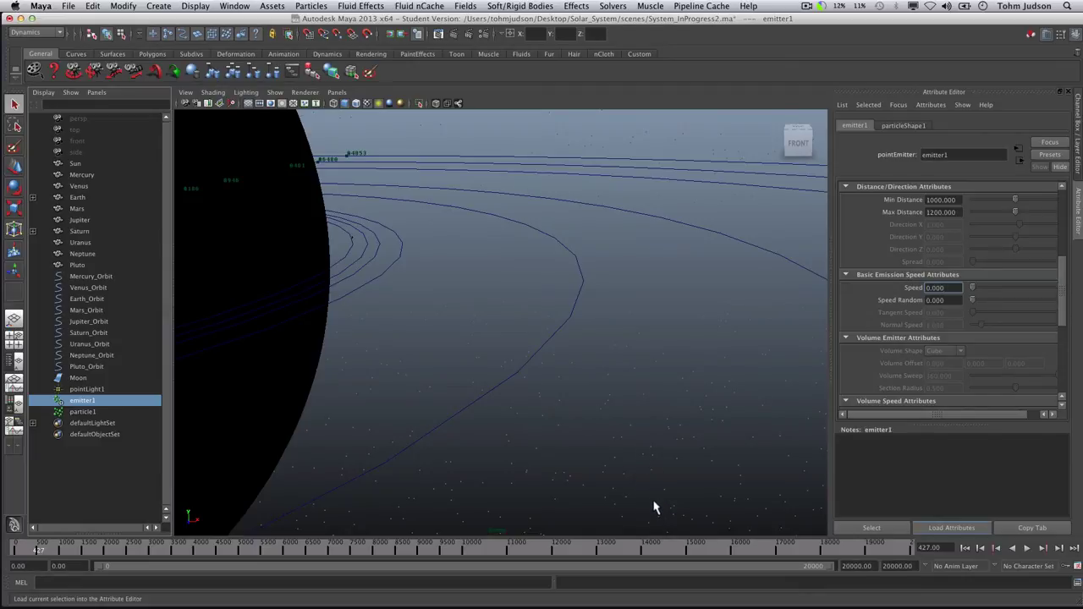
left_click(85, 412)
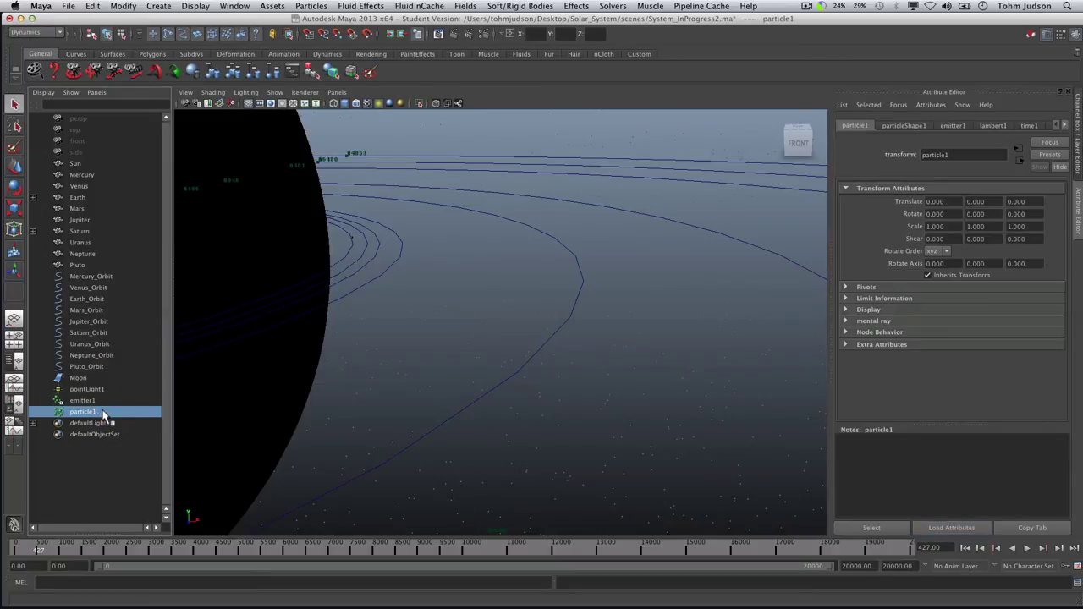
left_click(609, 6)
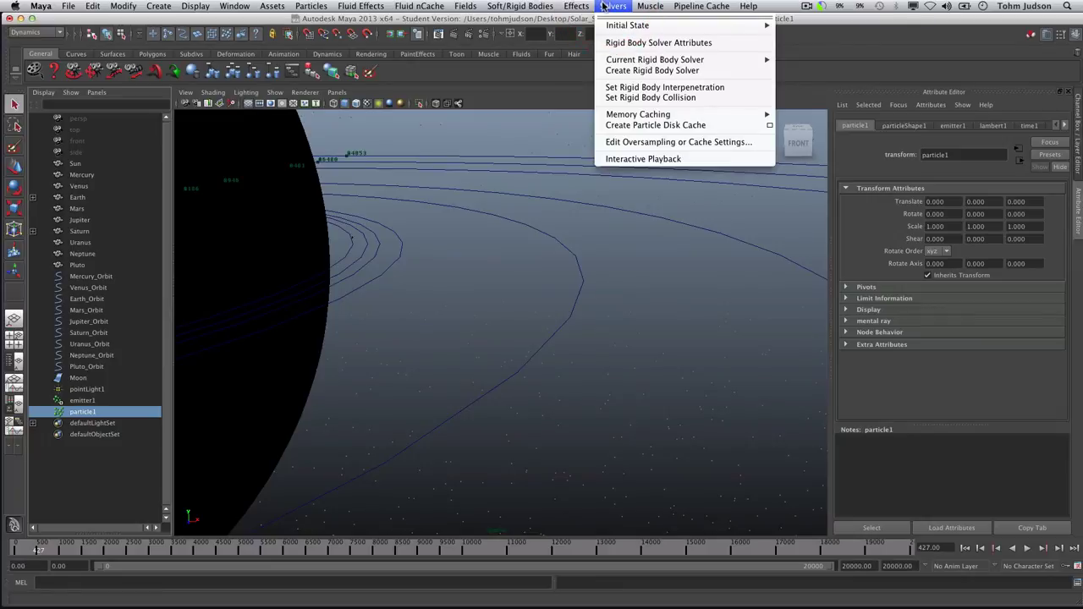
Set particle1's current starfield as its initial state, then delete emitter1
mouse_move(611, 28)
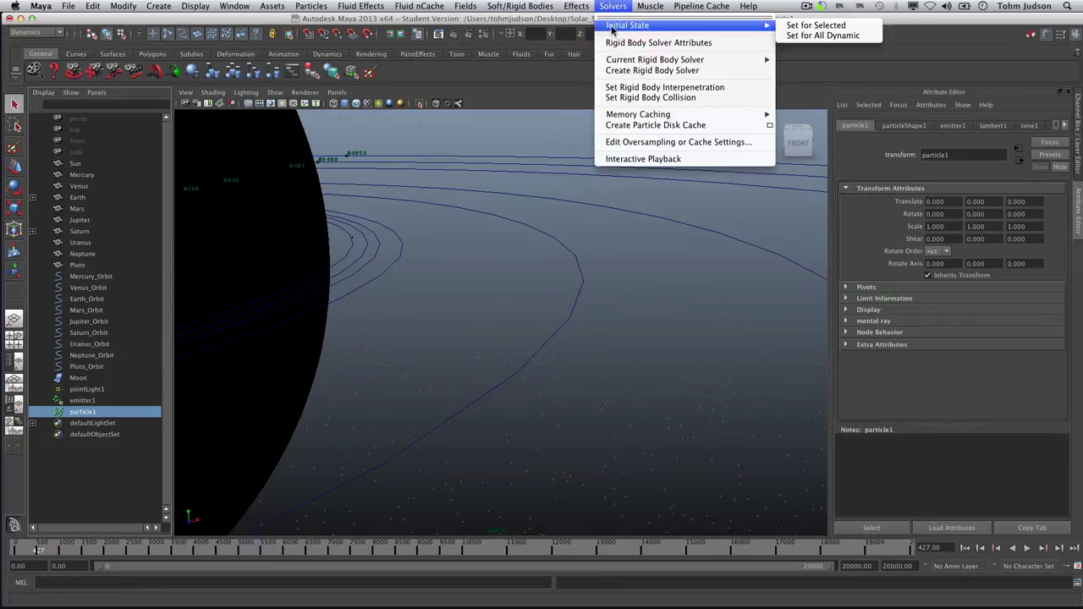
left_click(799, 27)
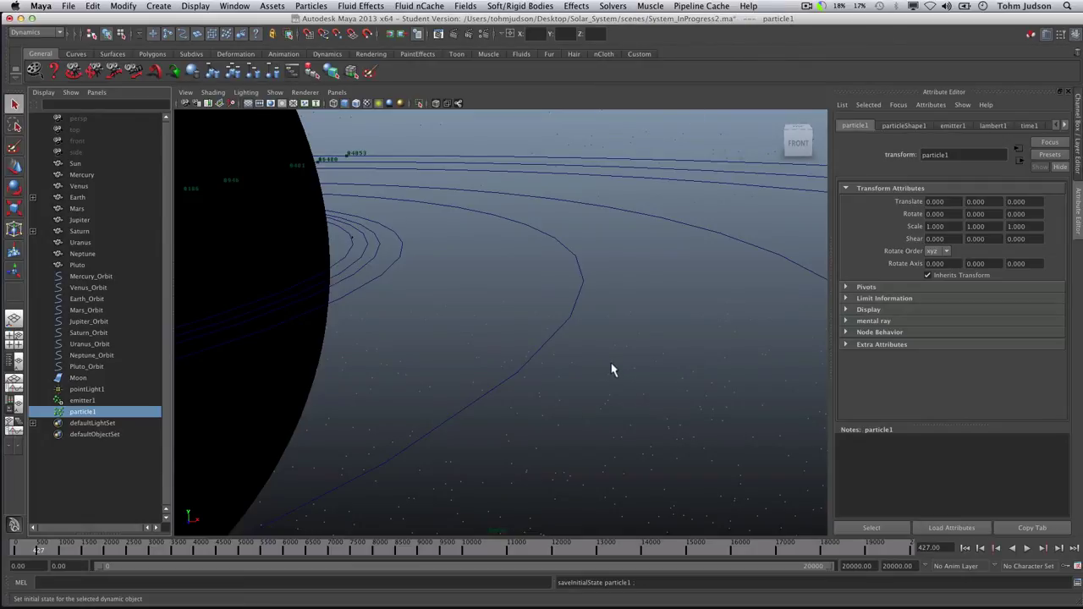
left_click(112, 402)
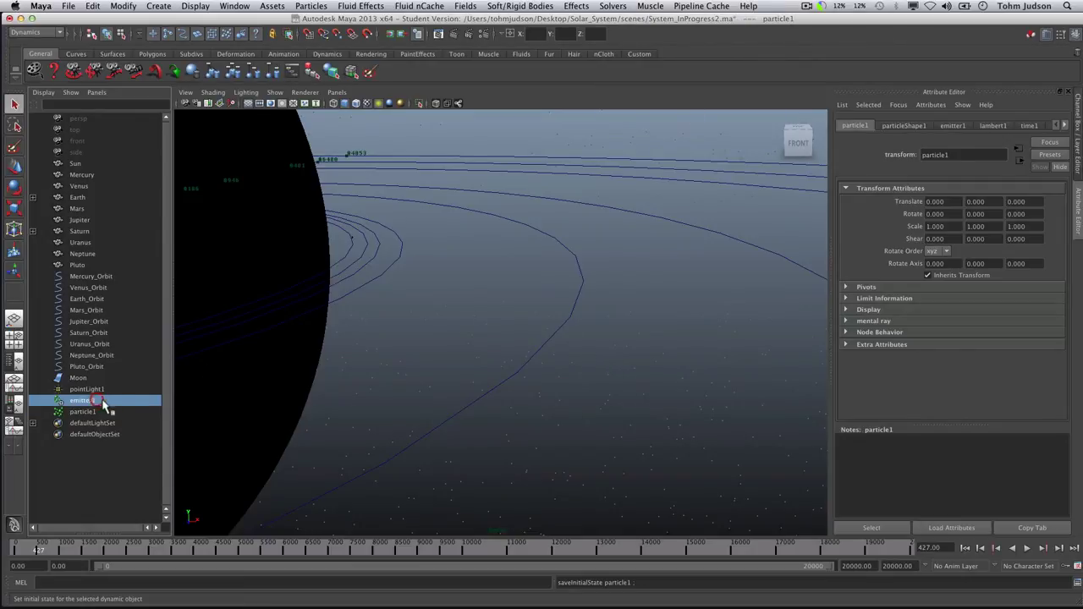
key("Delete")
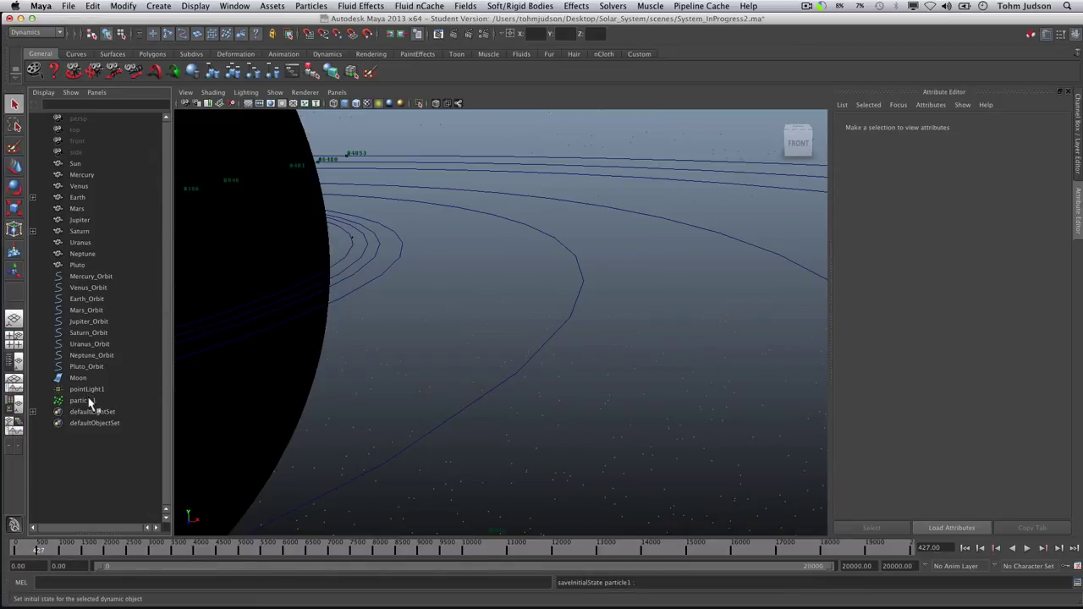
Turn Is Dynamic off for particle1 in the Channel Box and bring up its Attribute Editor
left_click(86, 401)
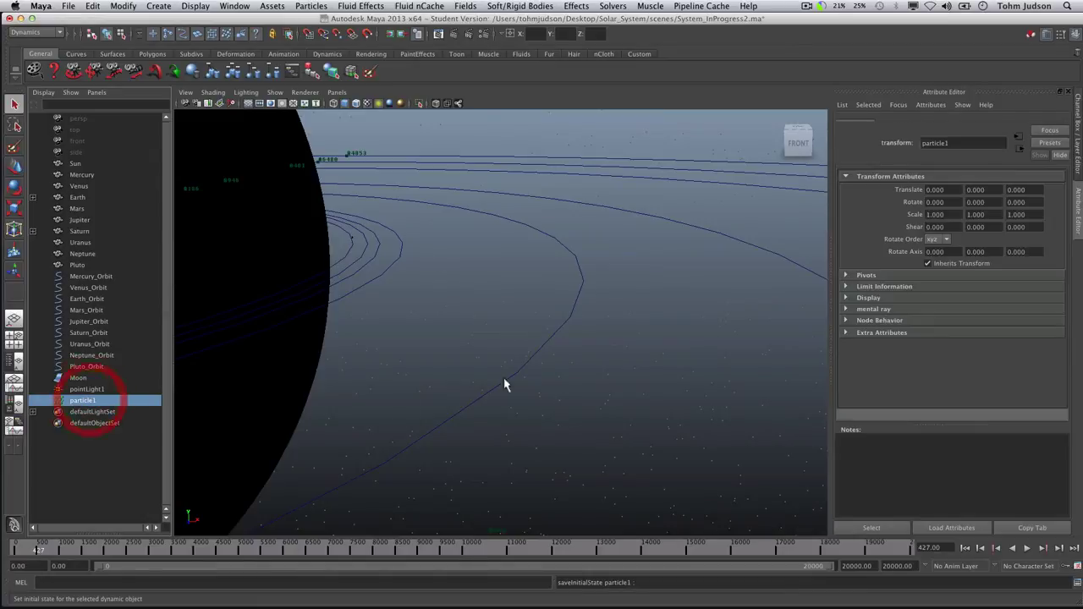
left_click(1077, 160)
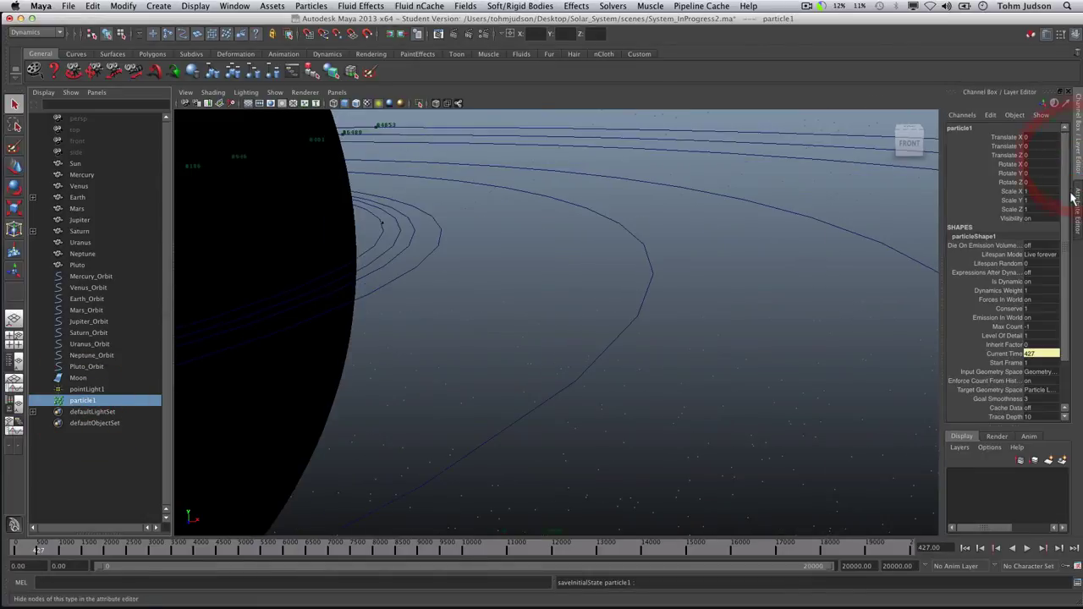
left_click(1030, 281)
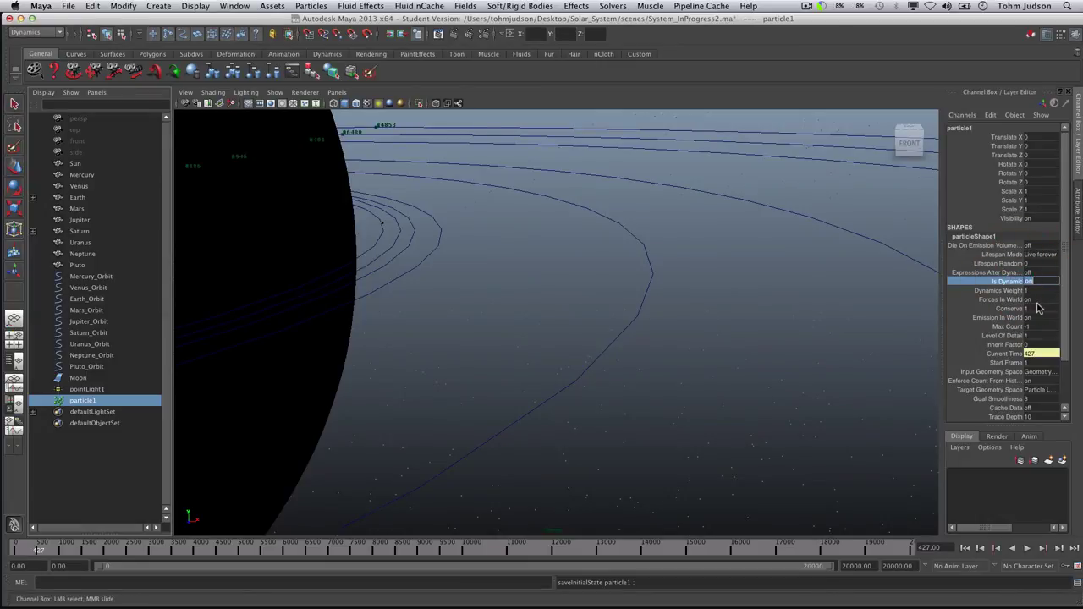
key("Return")
left_click(1077, 217)
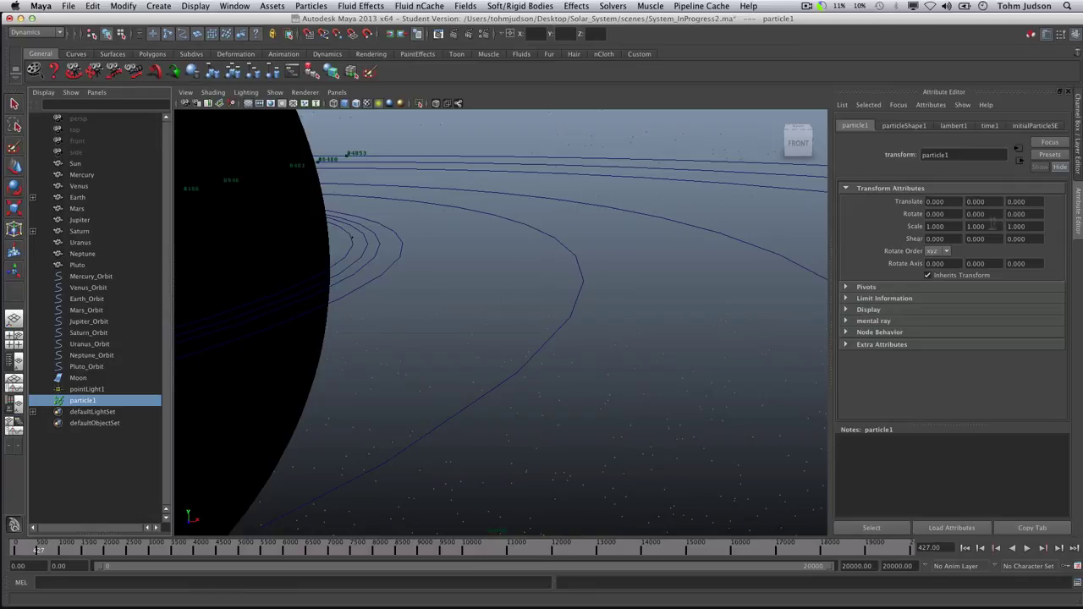
Set particleShape1's Particle Render Type to Spheres
left_click(908, 127)
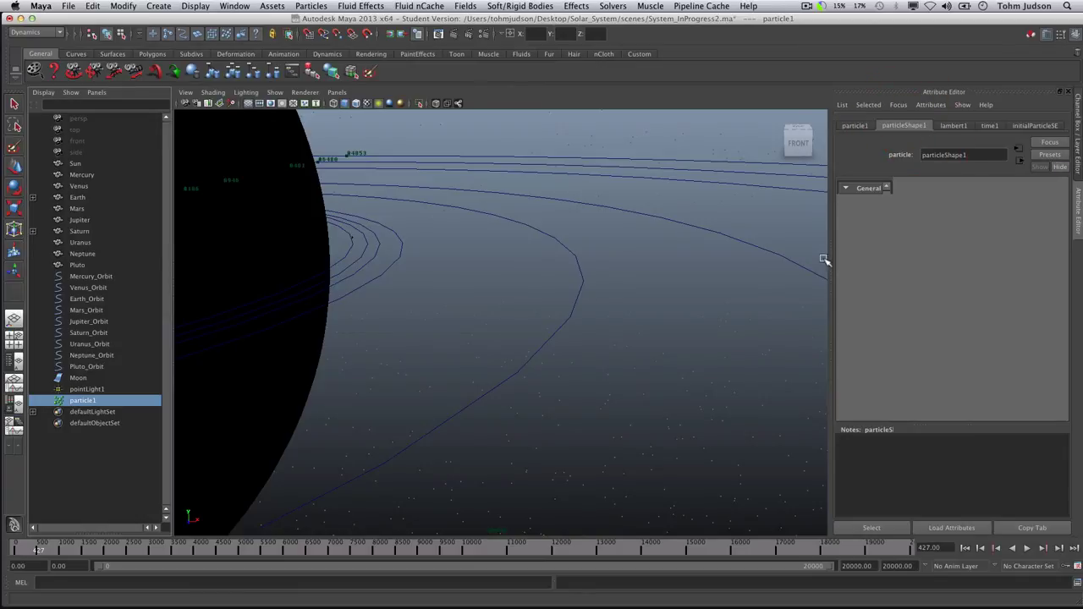
left_click_drag(1064, 232, 1059, 310)
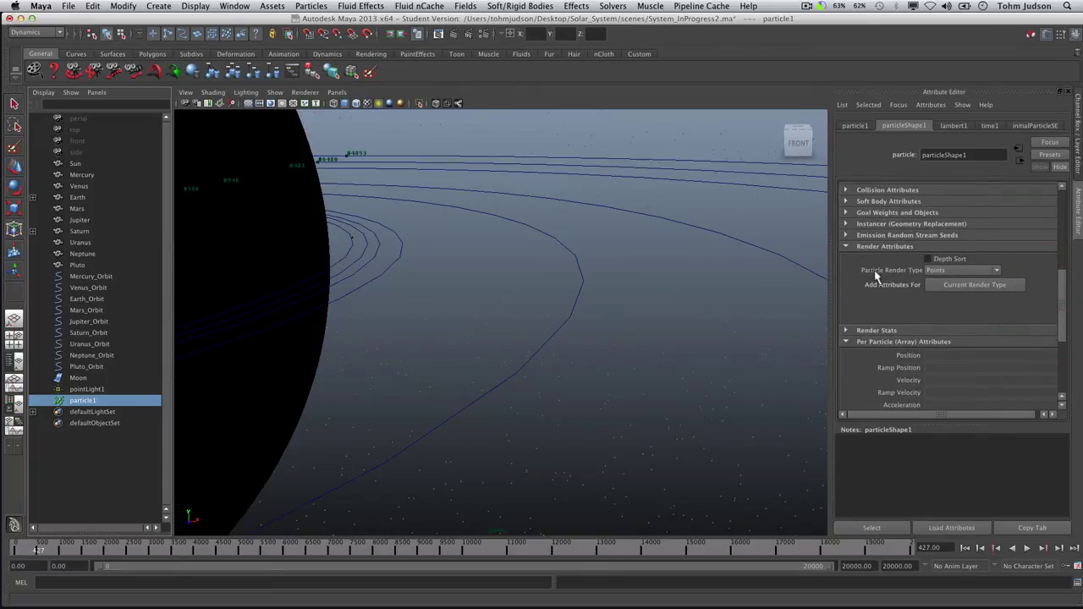
left_click(995, 271)
left_click(956, 311)
Add the sphere Radius attribute and set it to 1.0
left_click(972, 286)
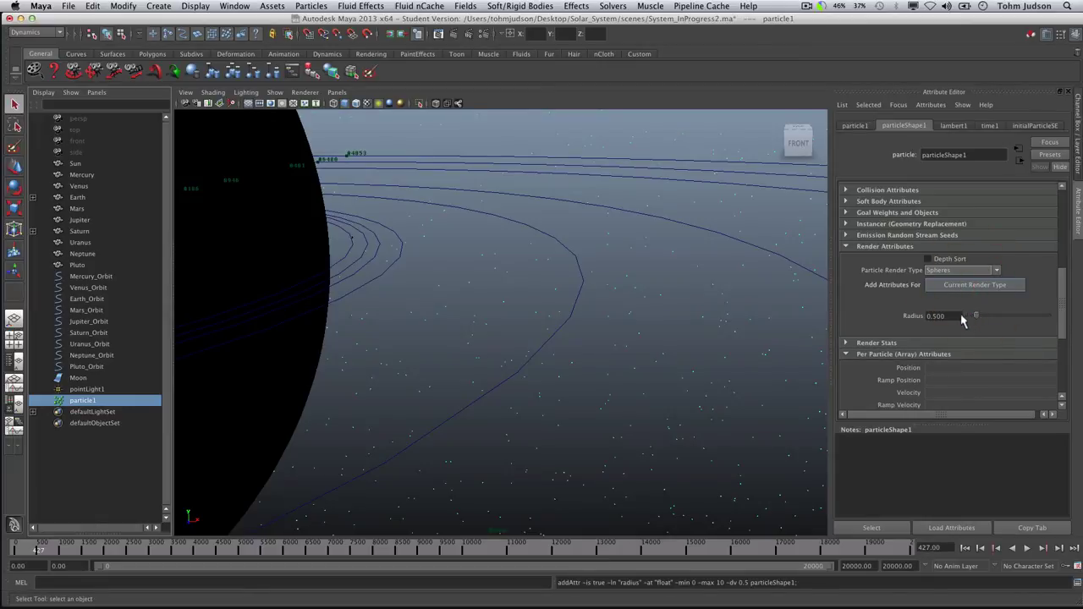
mouse_move(977, 317)
left_mouse_down()
mouse_move(1023, 317)
mouse_move(979, 317)
left_mouse_up()
left_click(893, 318)
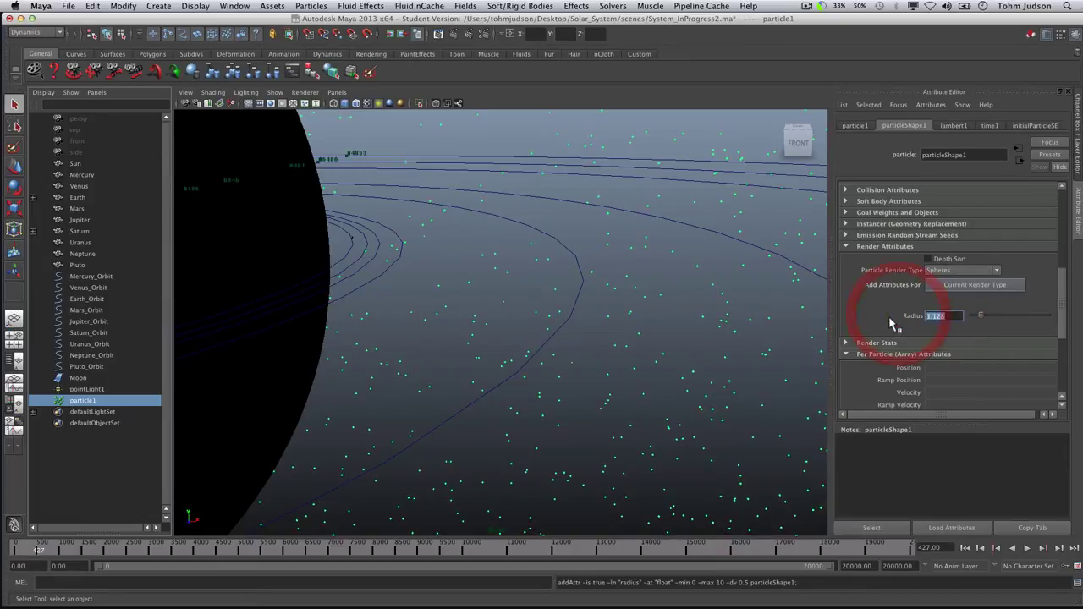
type("1")
key("Return")
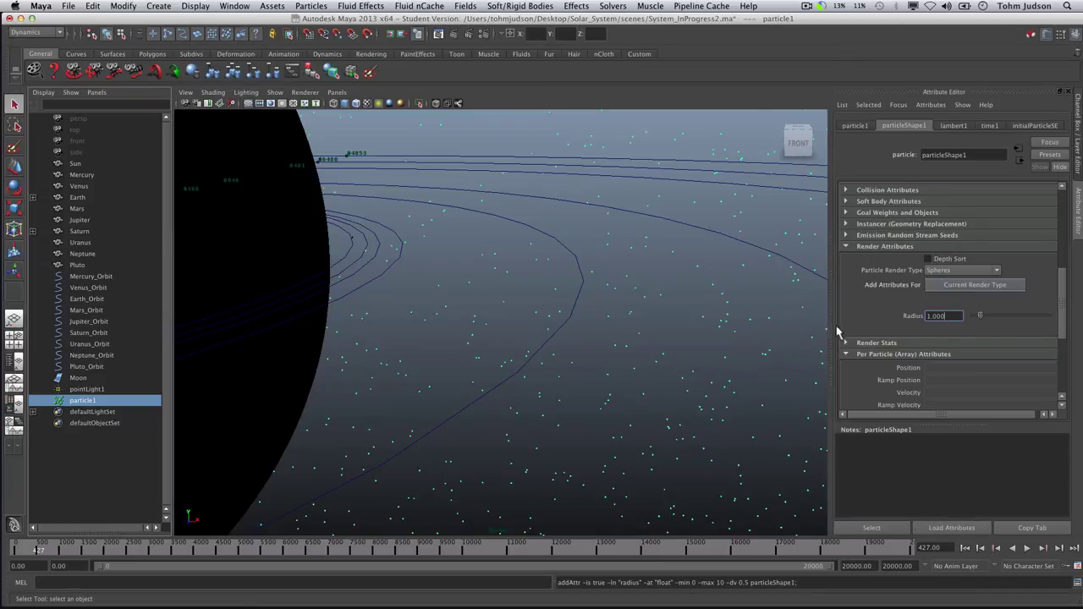
left_click_drag(1062, 288, 1065, 364)
left_click(846, 290)
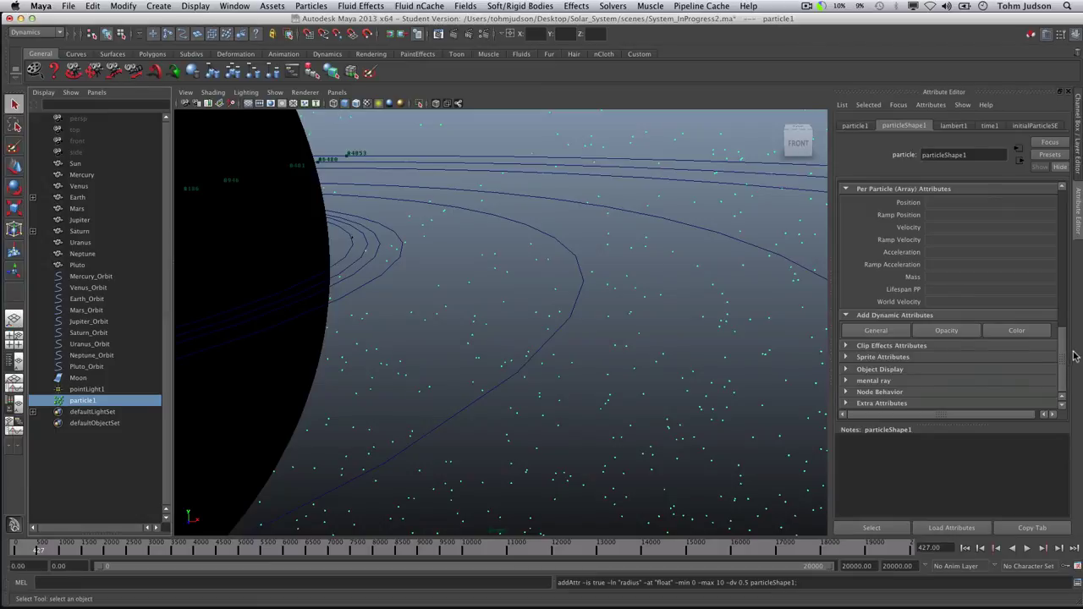
left_click_drag(1064, 361, 1064, 193)
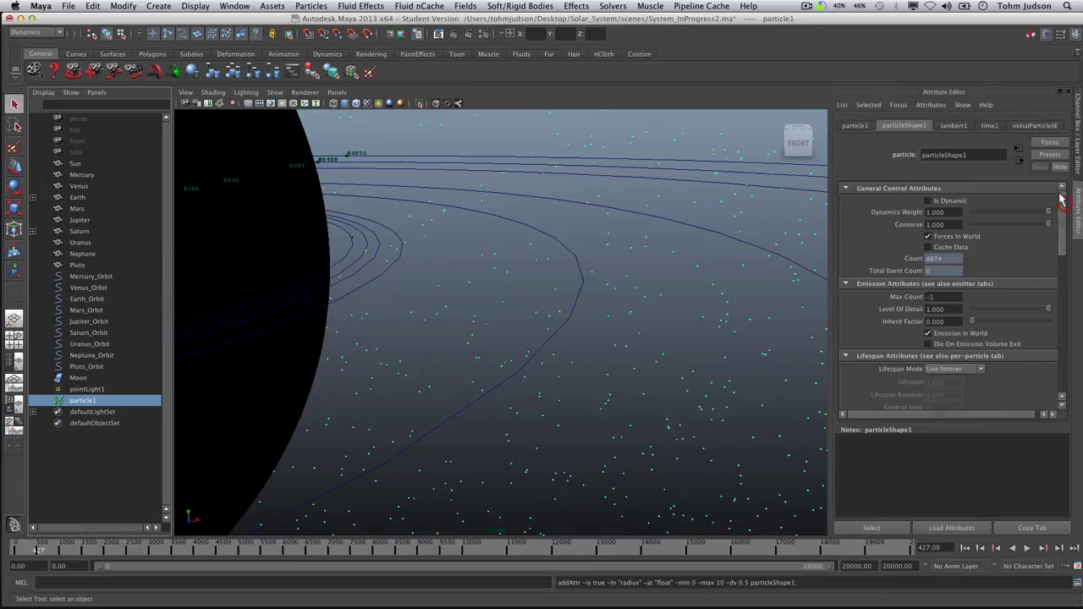
Assign a new Lambert material, lambert13, to particle1 in place of lambert1
left_click(951, 127)
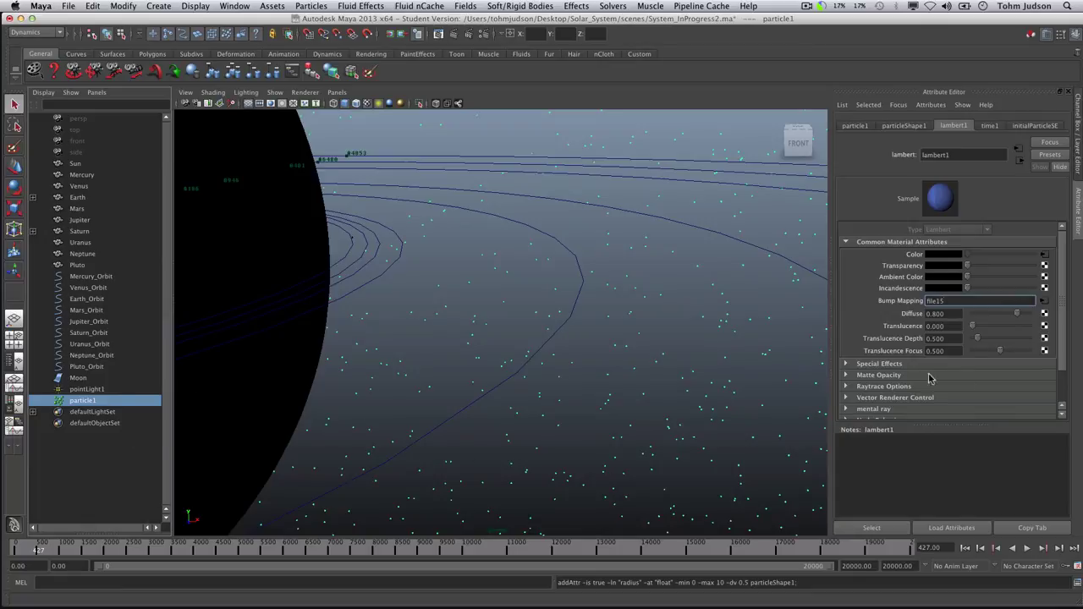
right_click_drag(694, 374, 699, 500)
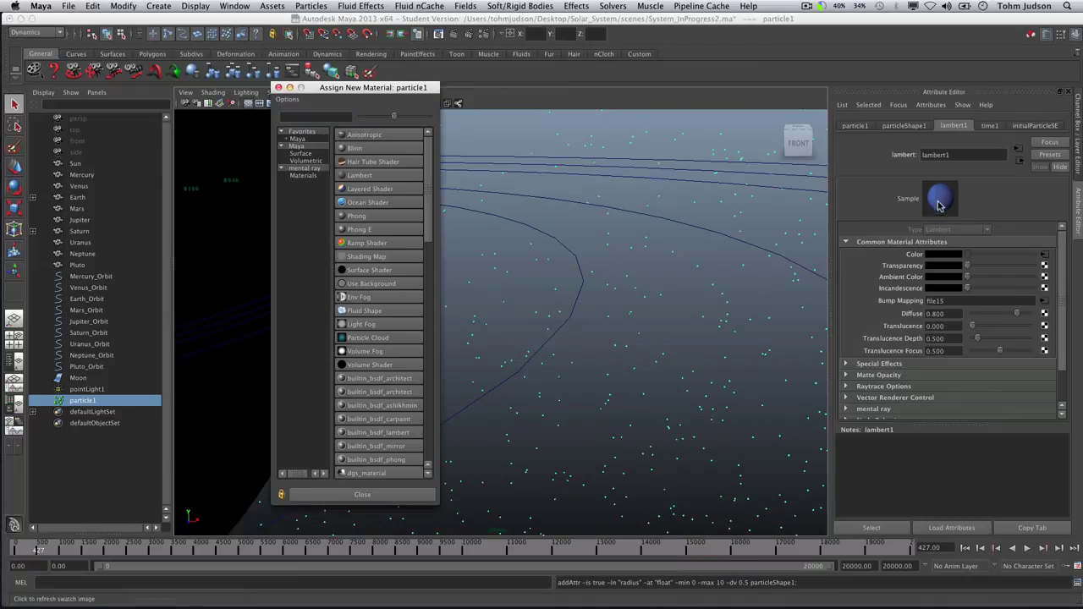
left_click(385, 175)
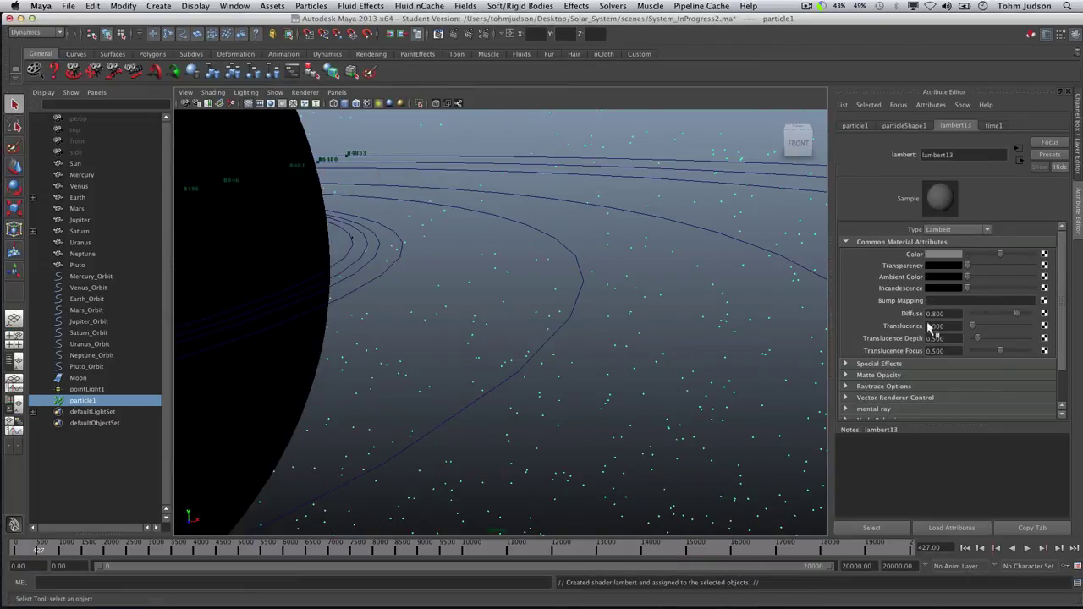
Change lambert13's Color to a bright pale cyan
left_click(947, 254)
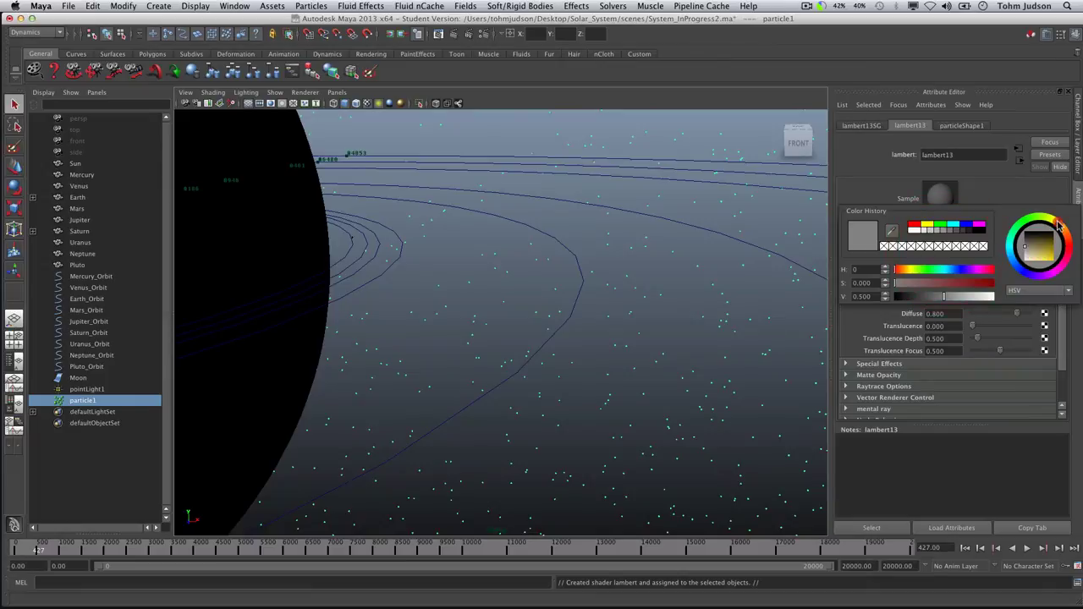
left_click(912, 270)
mouse_move(914, 271)
left_mouse_down()
mouse_move(956, 273)
mouse_move(943, 271)
mouse_move(961, 287)
left_mouse_up()
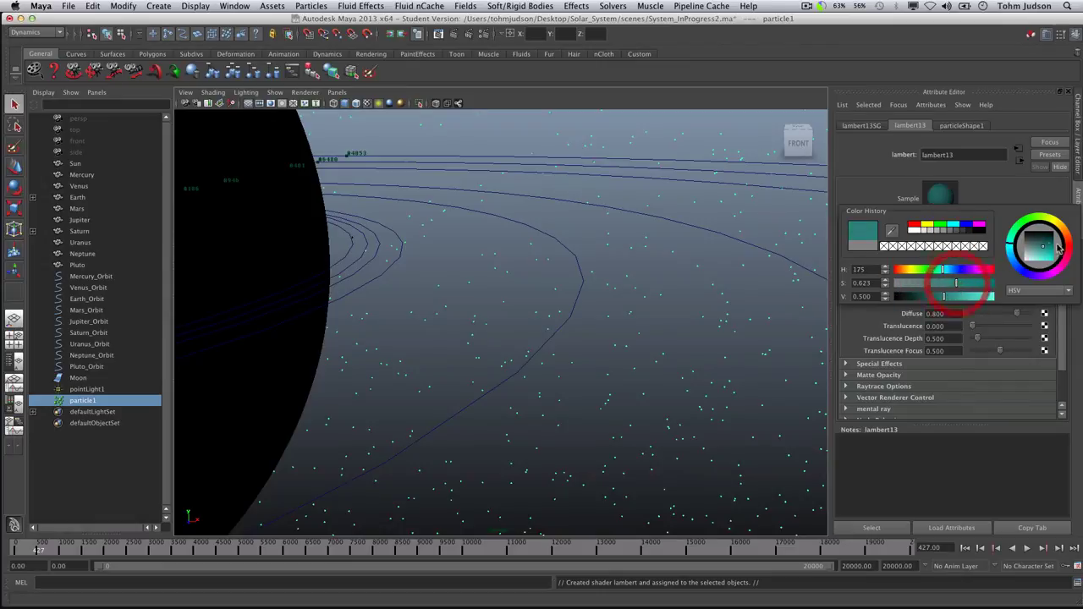
left_click_drag(1039, 258, 1028, 266)
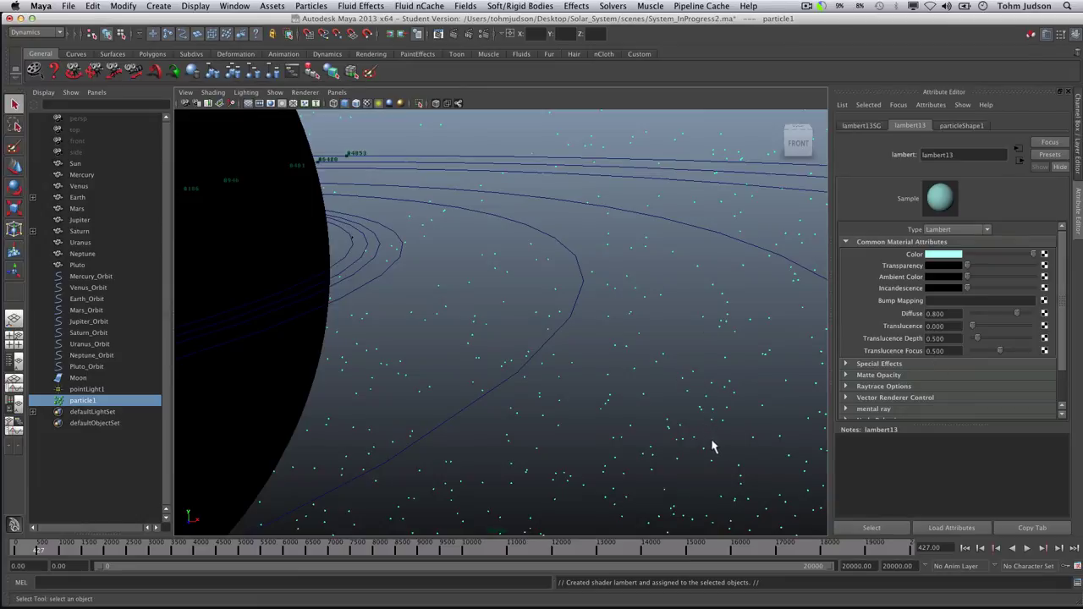
Set lambert13's Special Effects Glow Intensity to 0.5
left_click(845, 364)
left_click(948, 388)
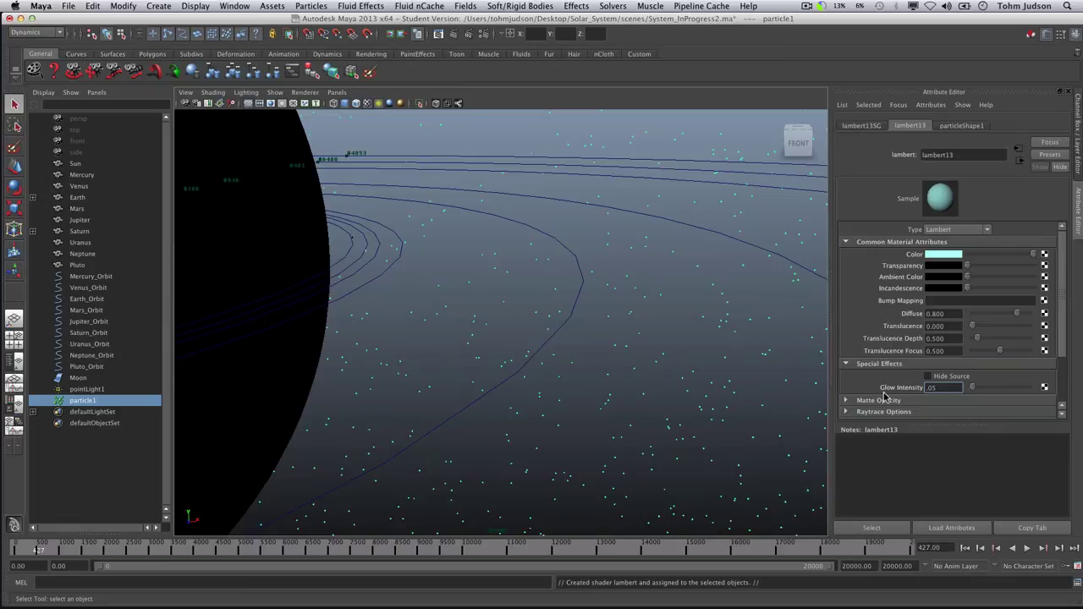
type(".05")
key("Return")
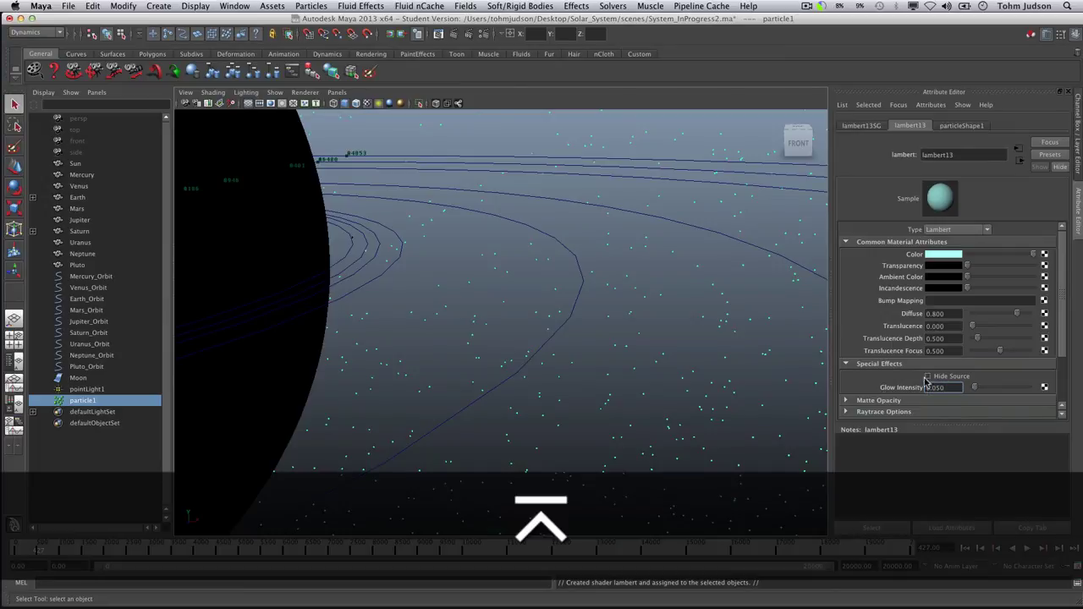
left_click(973, 388)
type(".5")
key("Return")
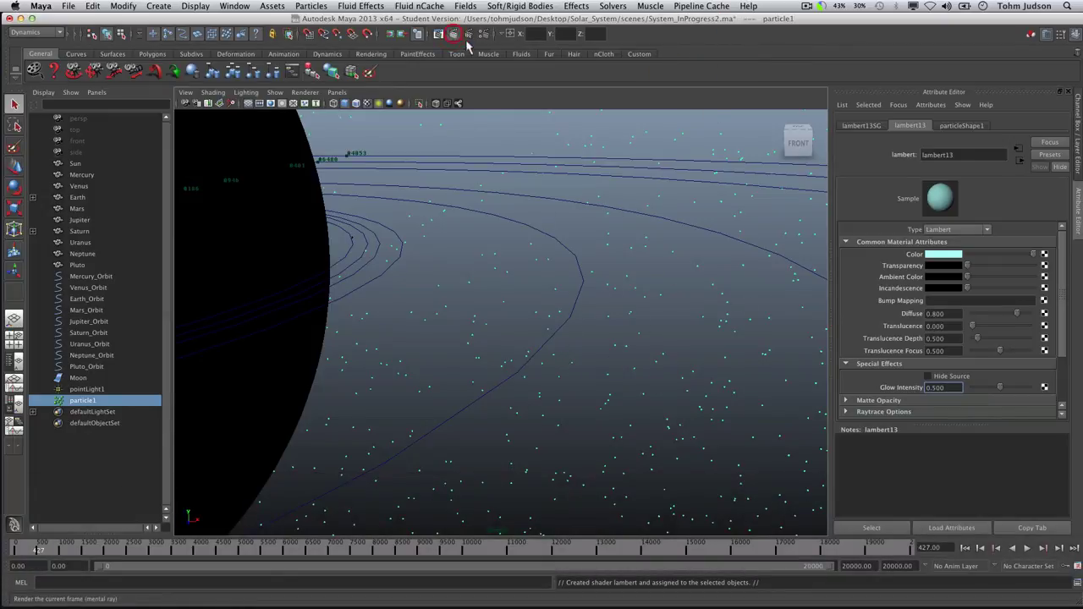
Render frame 427 in mental ray, lower Glow Intensity to 0.25, and re-render
left_click(440, 34)
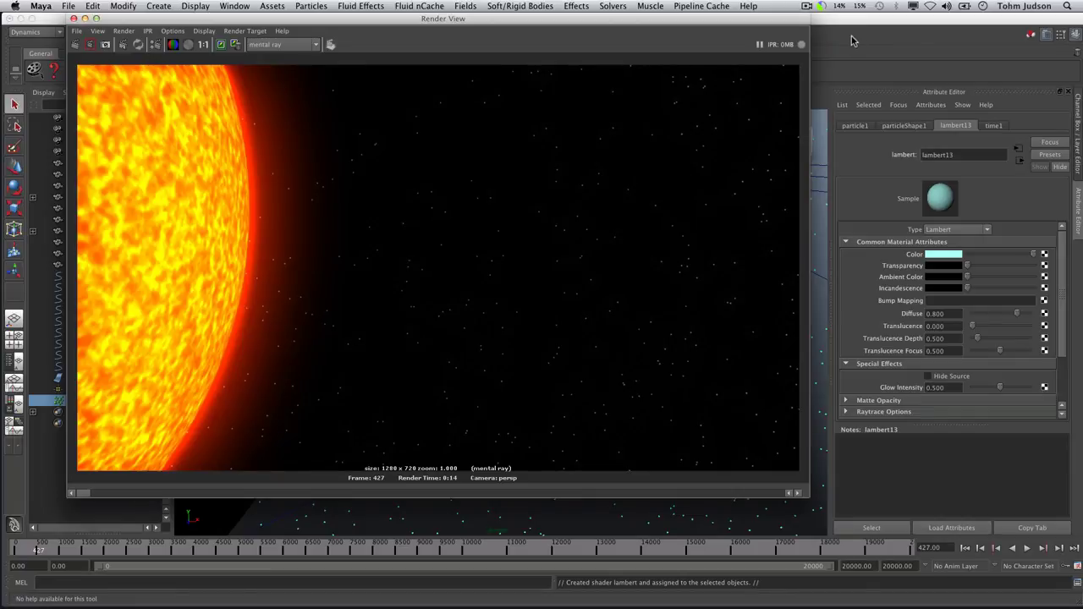
left_click(954, 55)
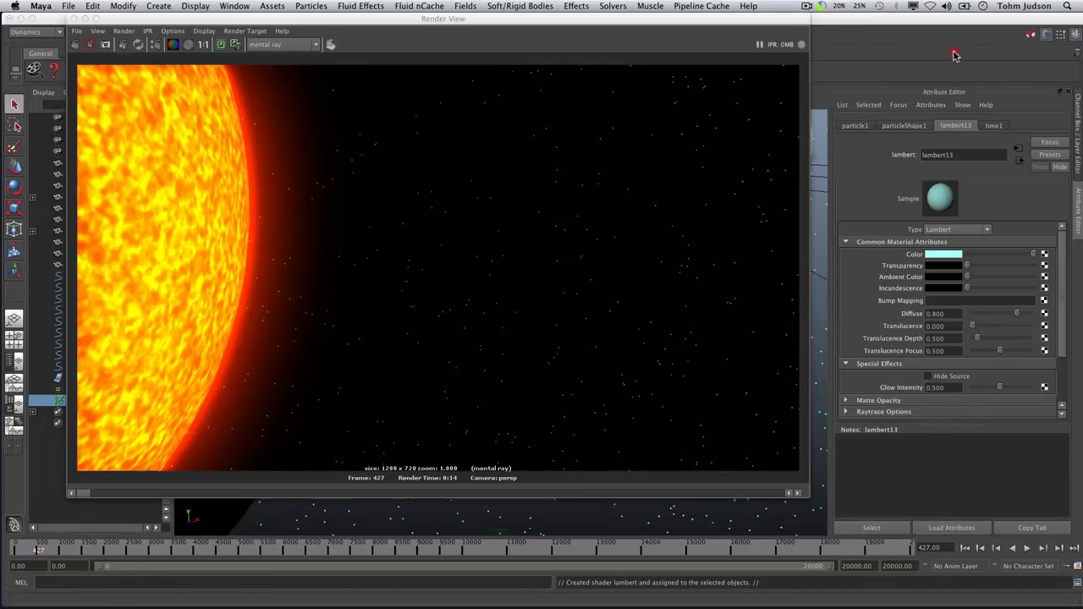
left_click(937, 389)
double_click(952, 388)
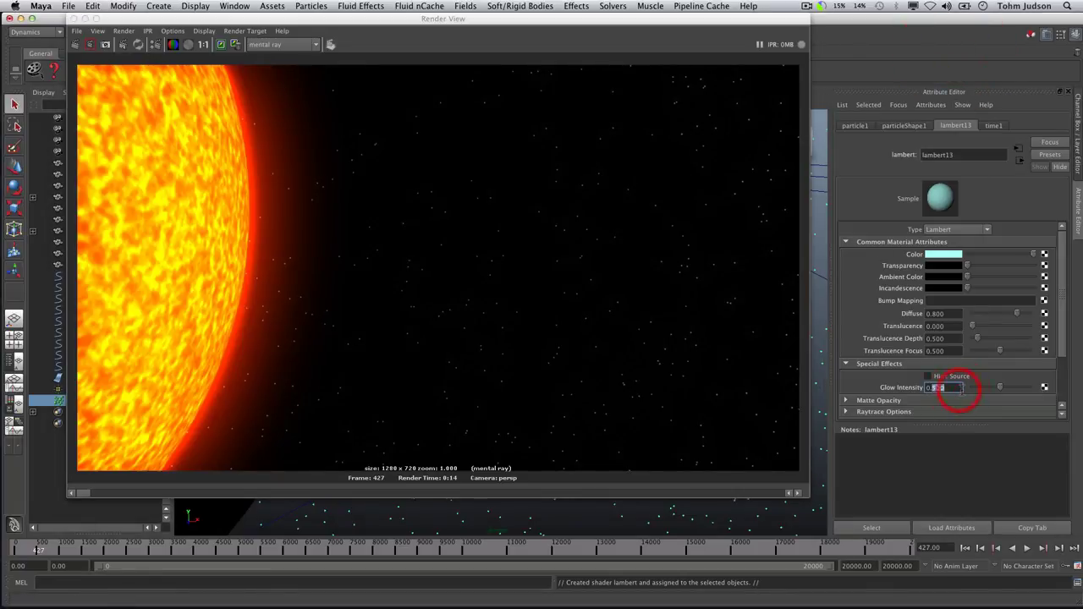
type("0.25")
key("Return")
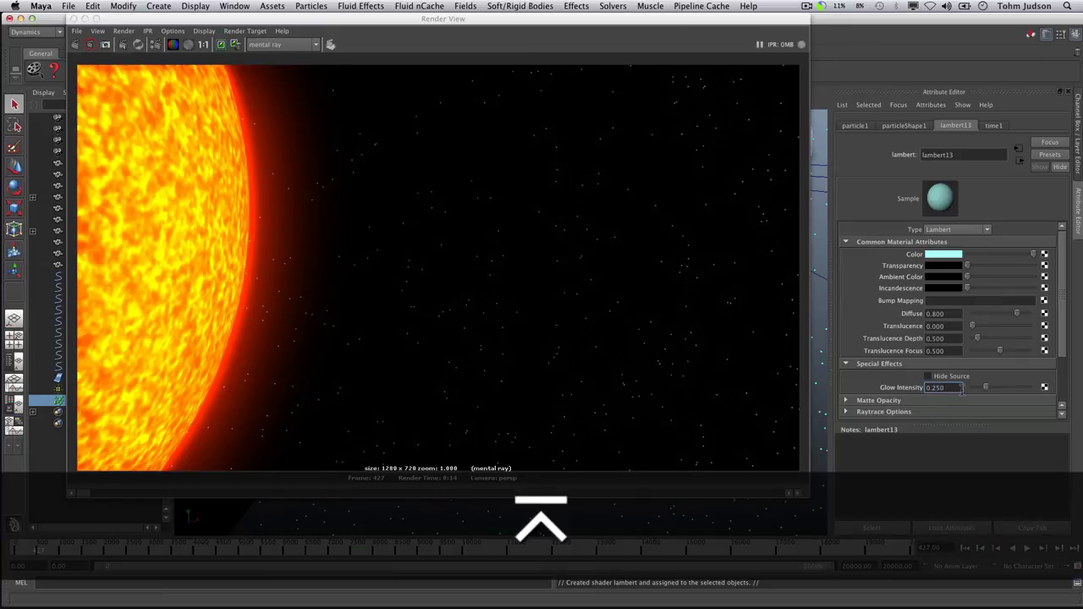
left_click(74, 44)
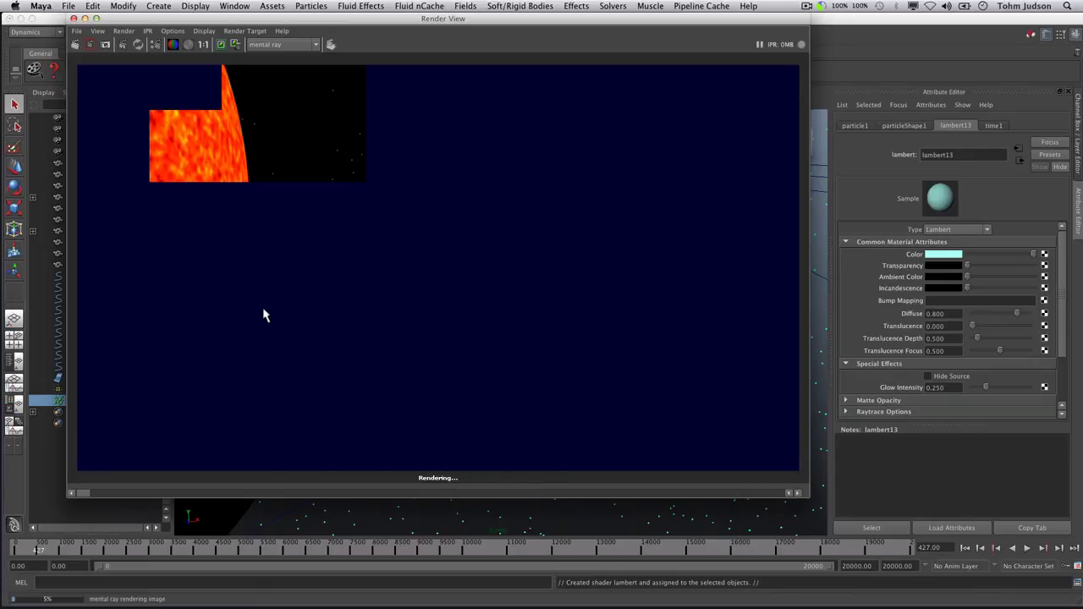
mouse_move(437, 595)
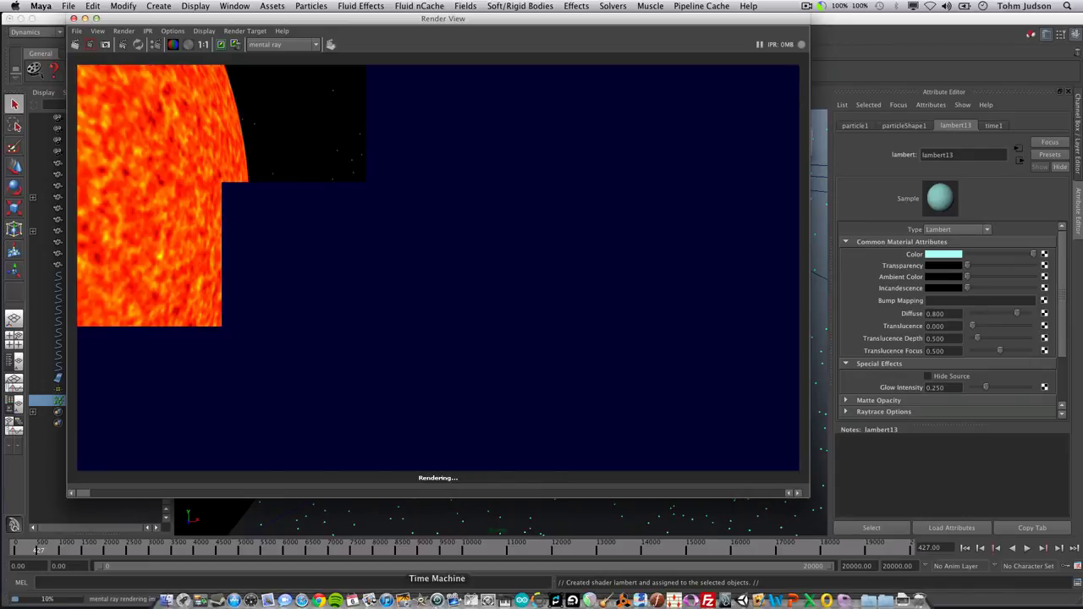